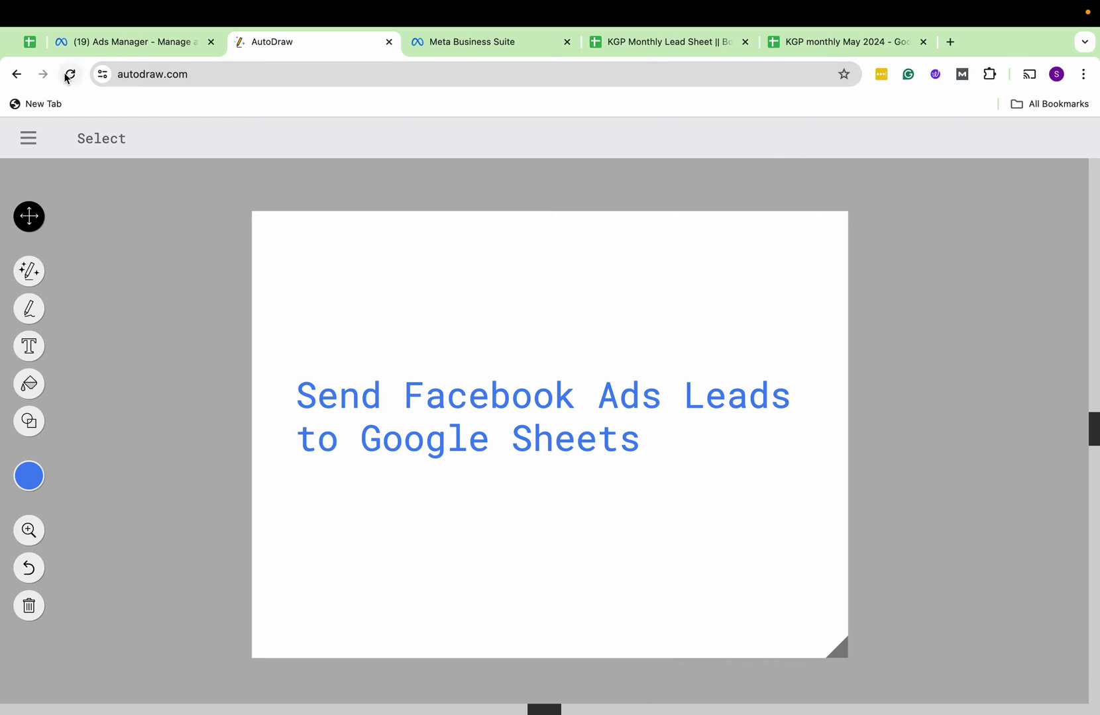
Find 'lead' among All tools and open the Instant Forms page
left_click(467, 46)
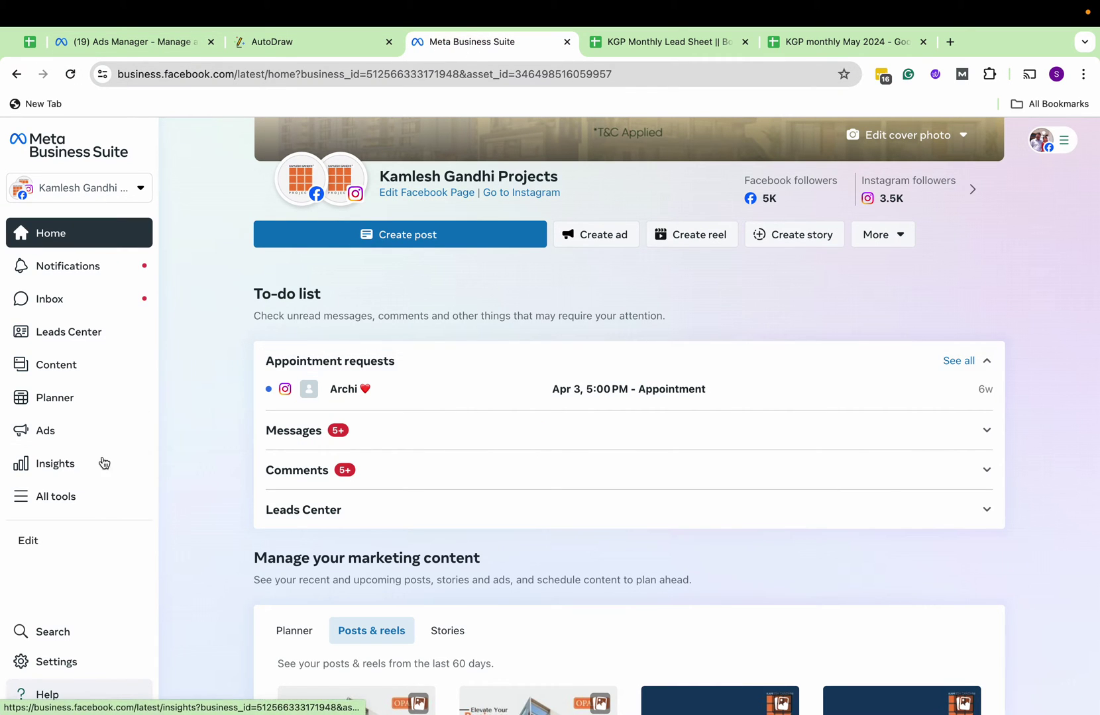
left_click(77, 499)
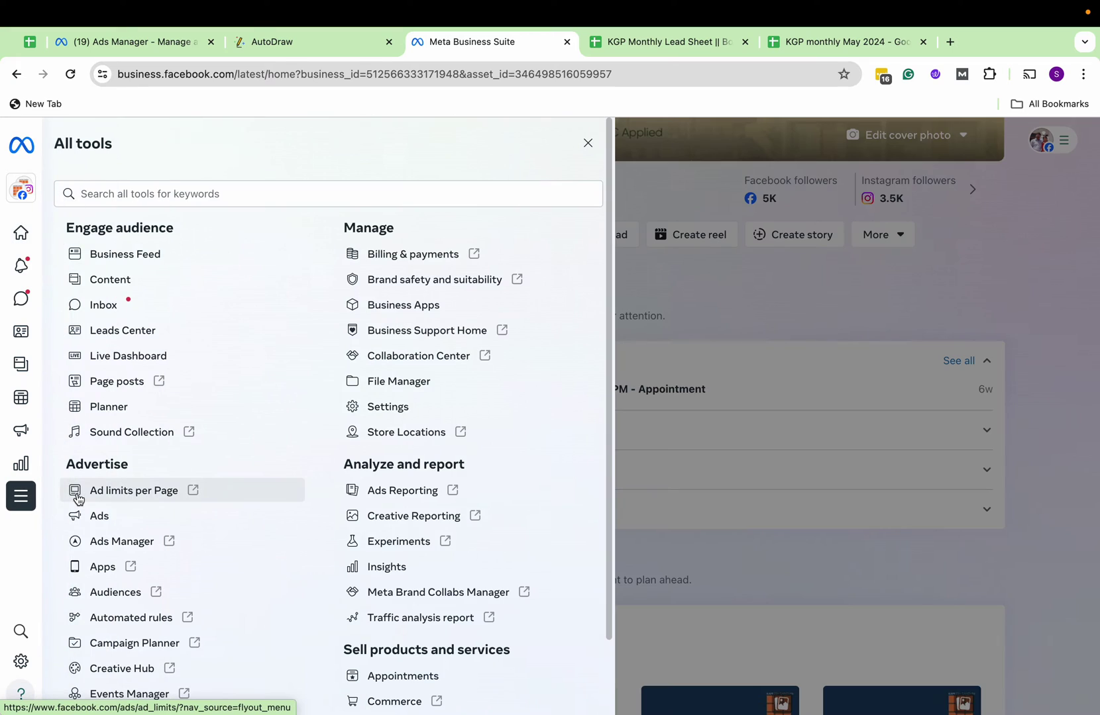
left_click(202, 188)
type("lead")
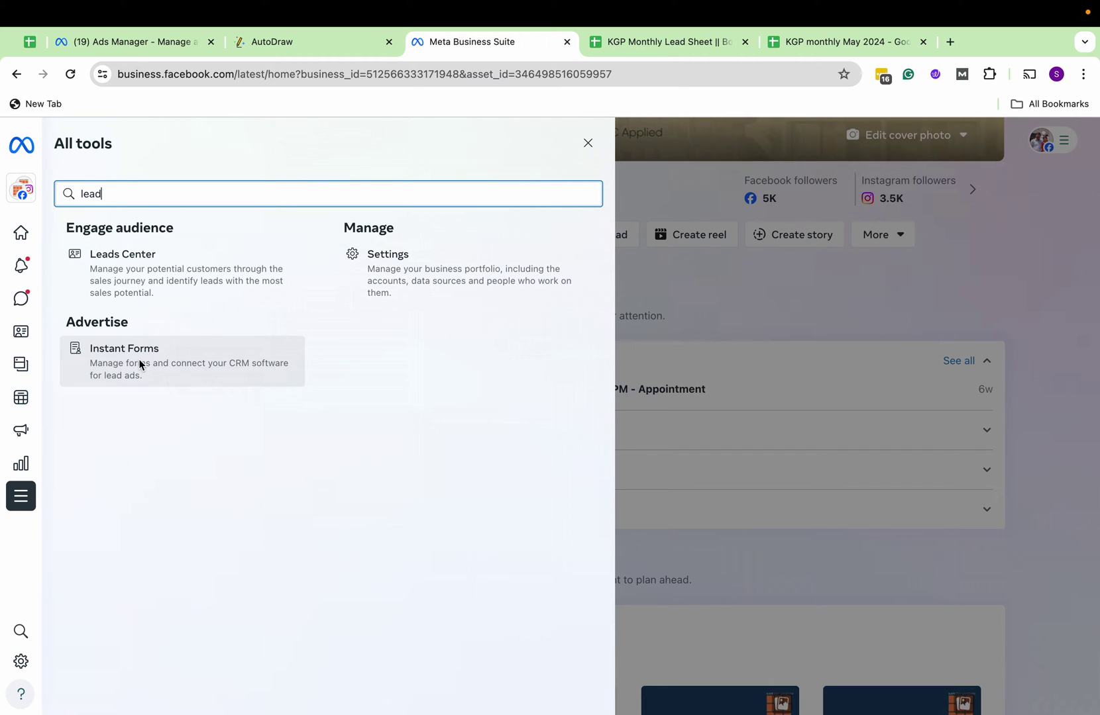
left_click(189, 356)
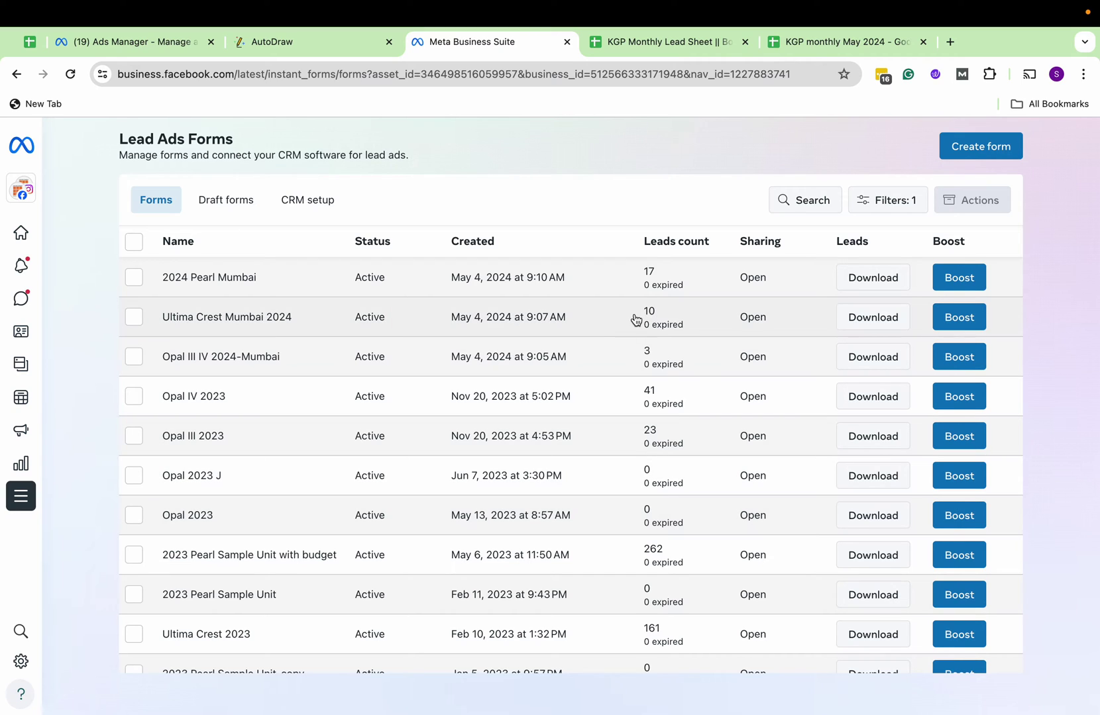
Choose Google Sheets as the CRM in the CRM setup section
left_click(302, 206)
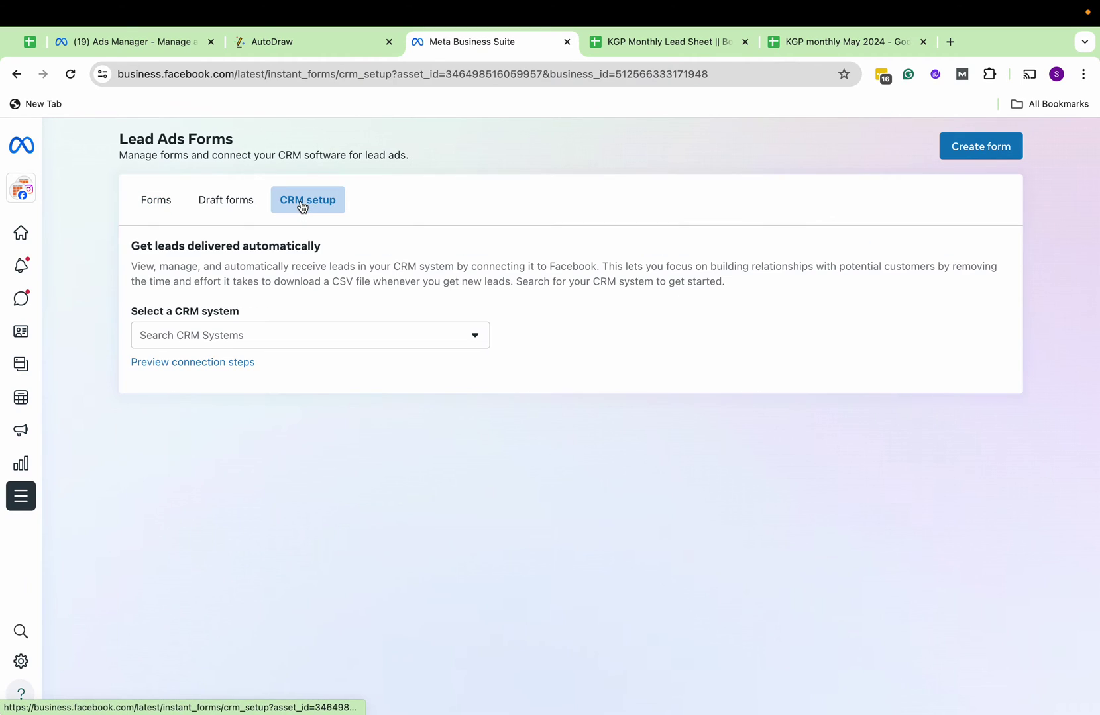
left_click(224, 343)
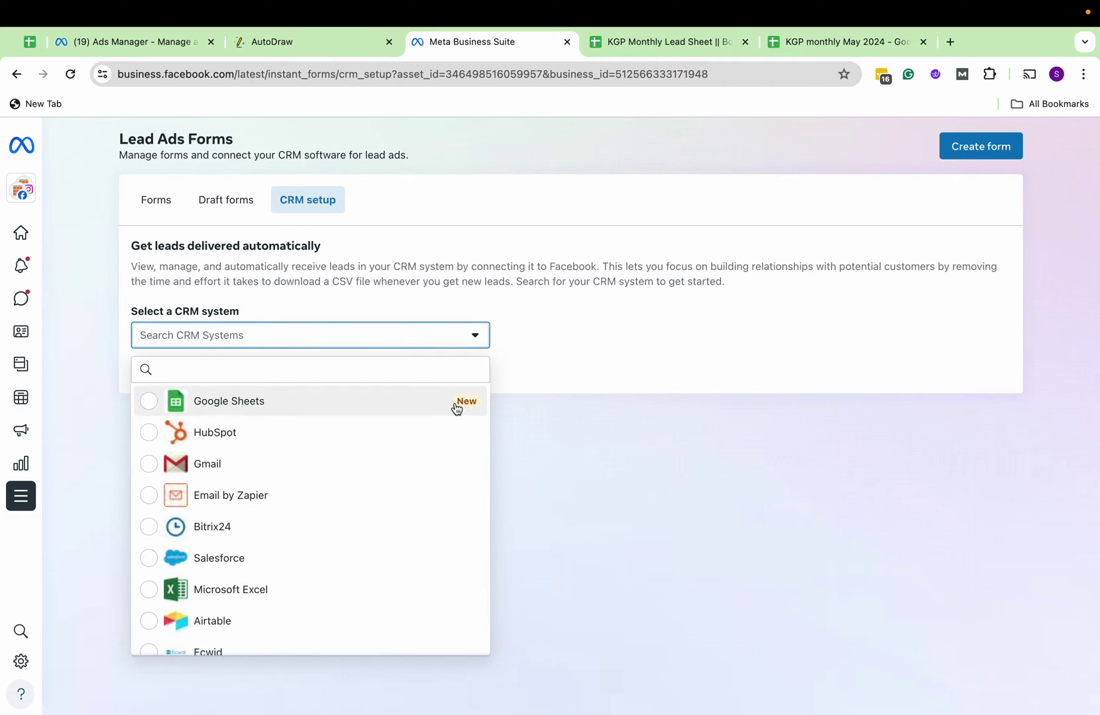
left_click(436, 405)
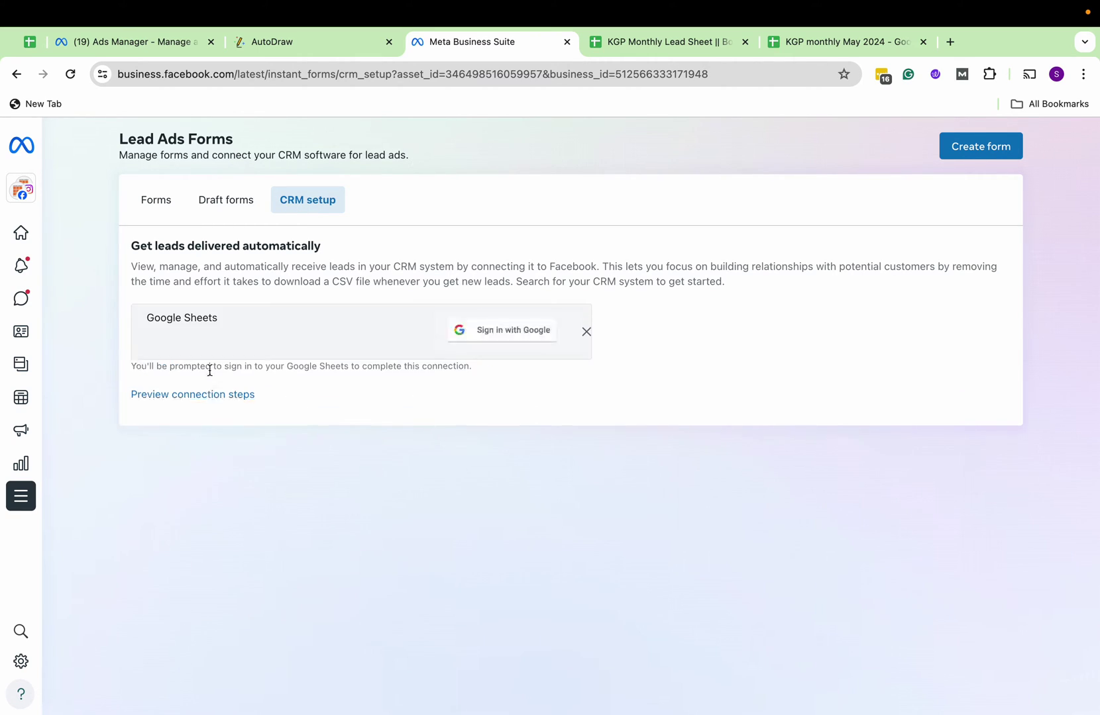
Sign in with the Google account and start a new Google Spreadsheet integration
left_click(507, 331)
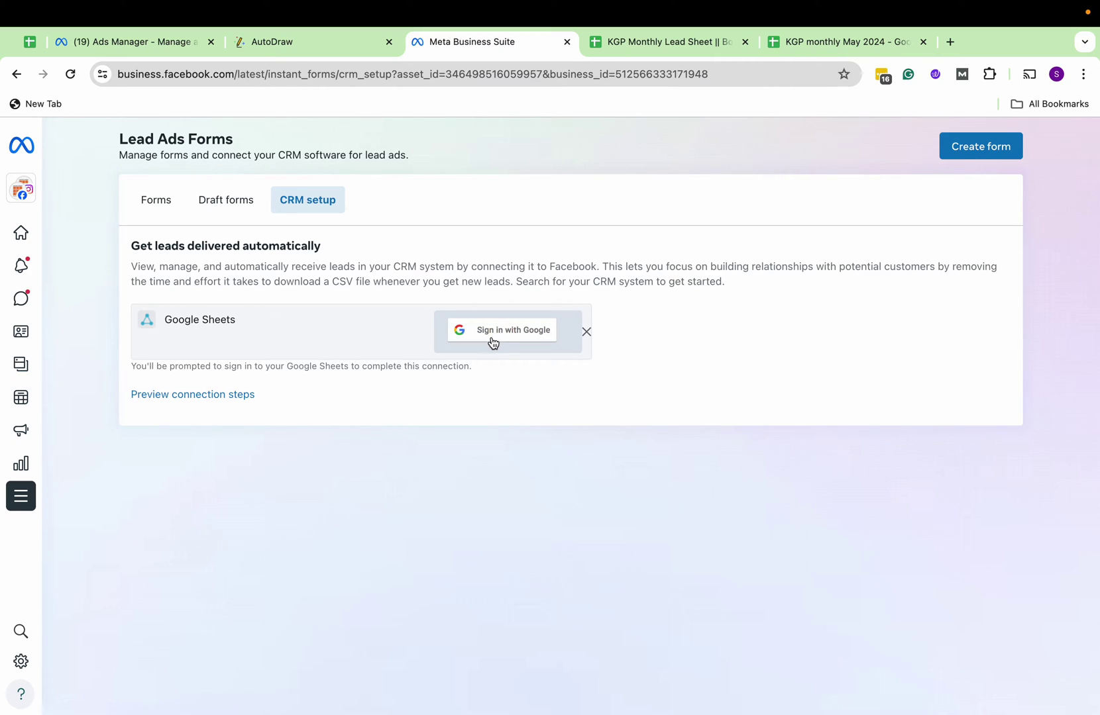
left_click(489, 337)
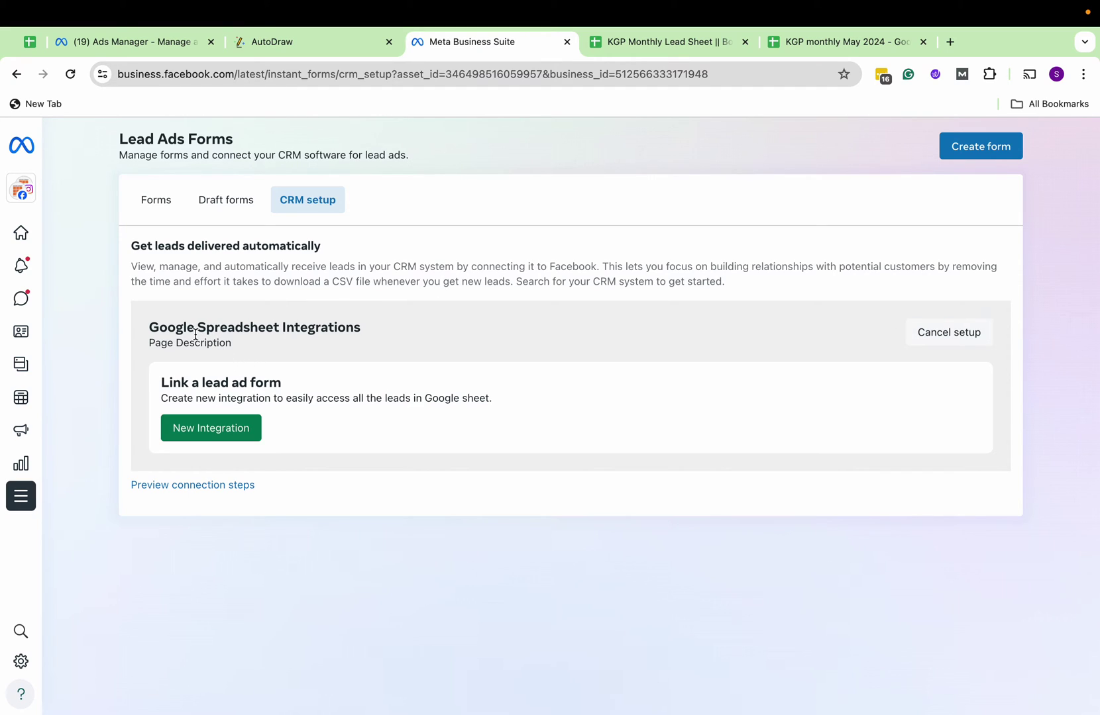
left_click(211, 435)
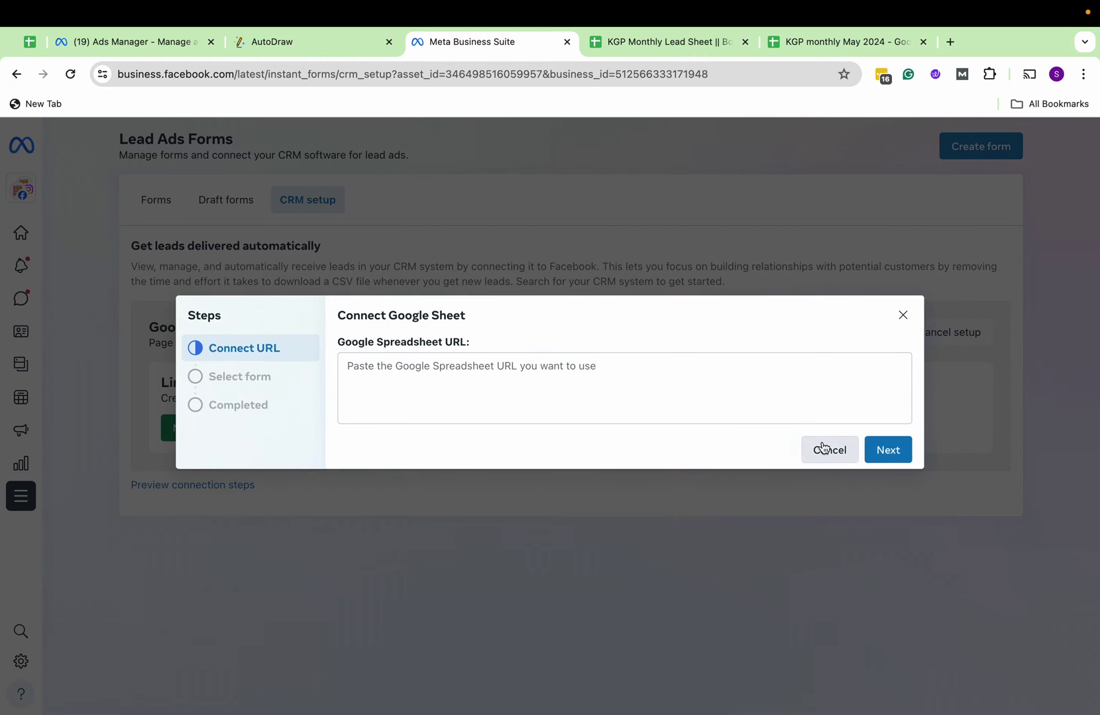
Copy the share link of the 'KGP monthly May 2024' spreadsheet, editable by anyone with it
left_click(902, 317)
left_click(825, 42)
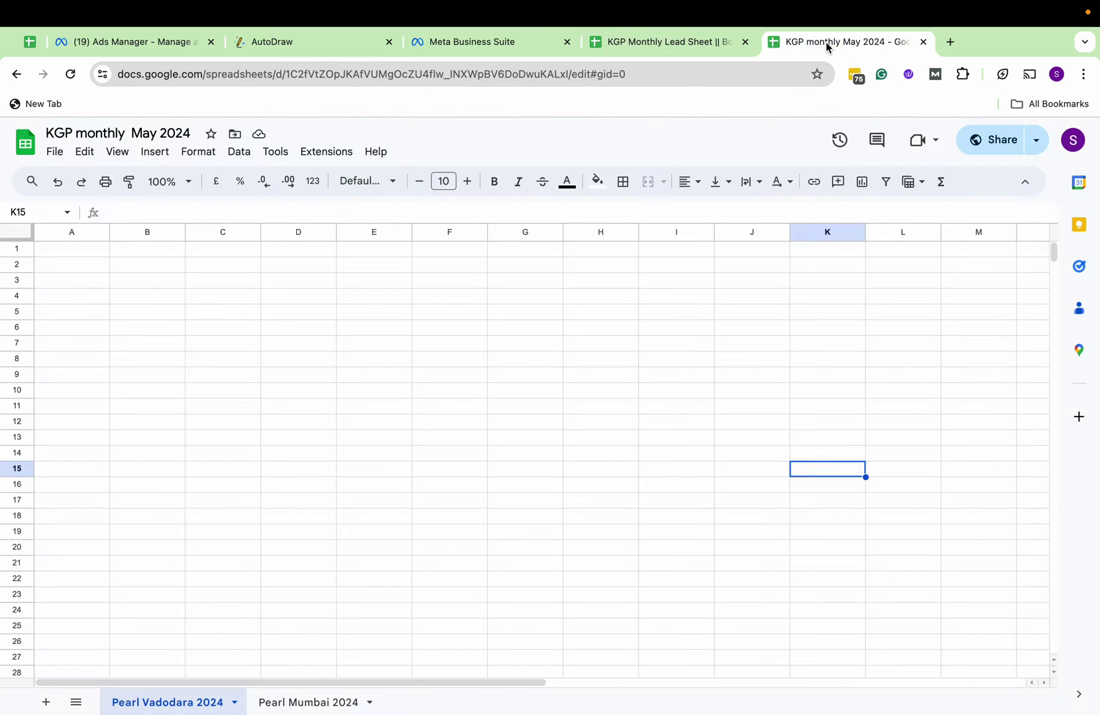
left_click(504, 459)
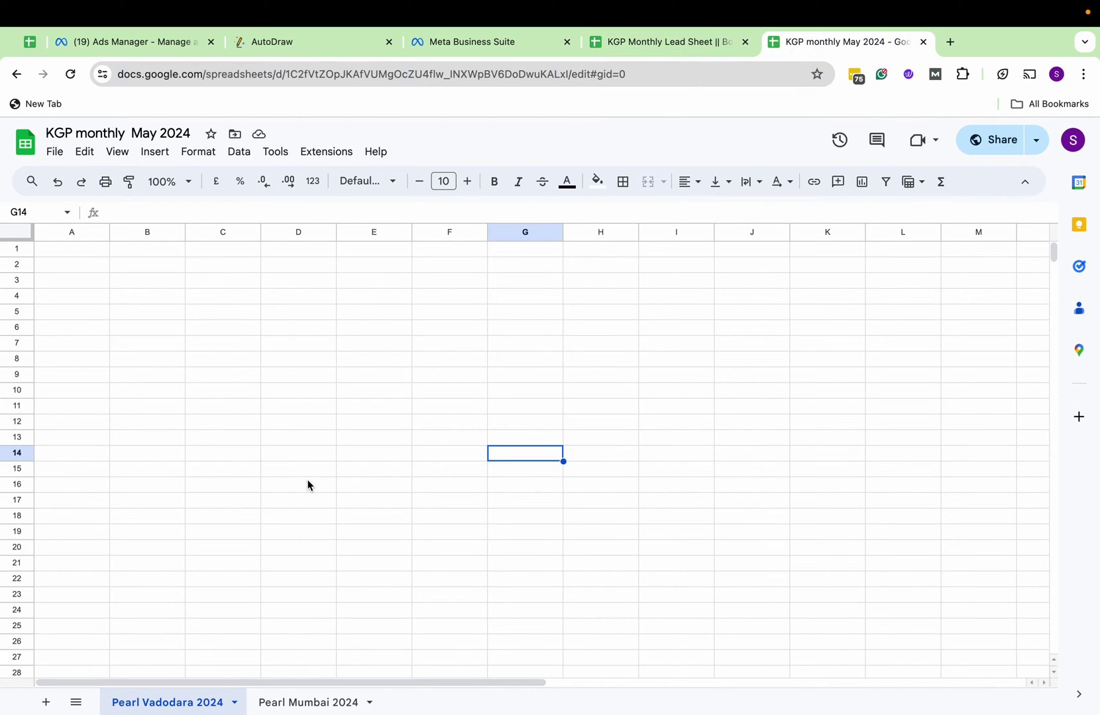
left_click(54, 154)
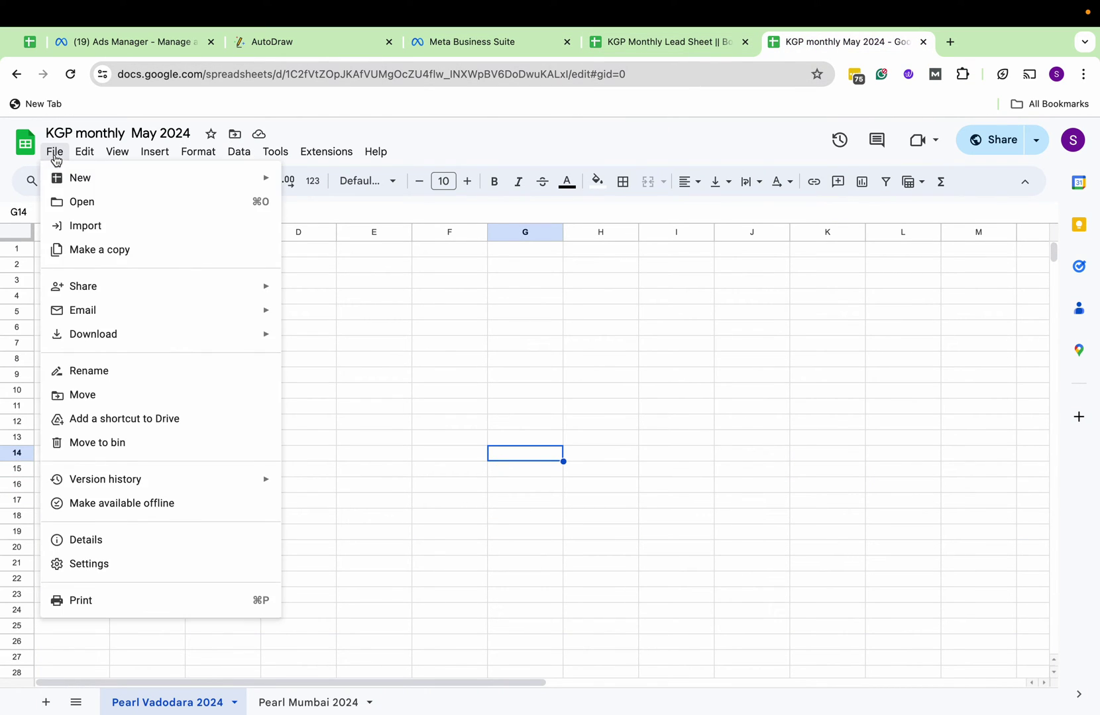
mouse_move(69, 295)
left_click(311, 295)
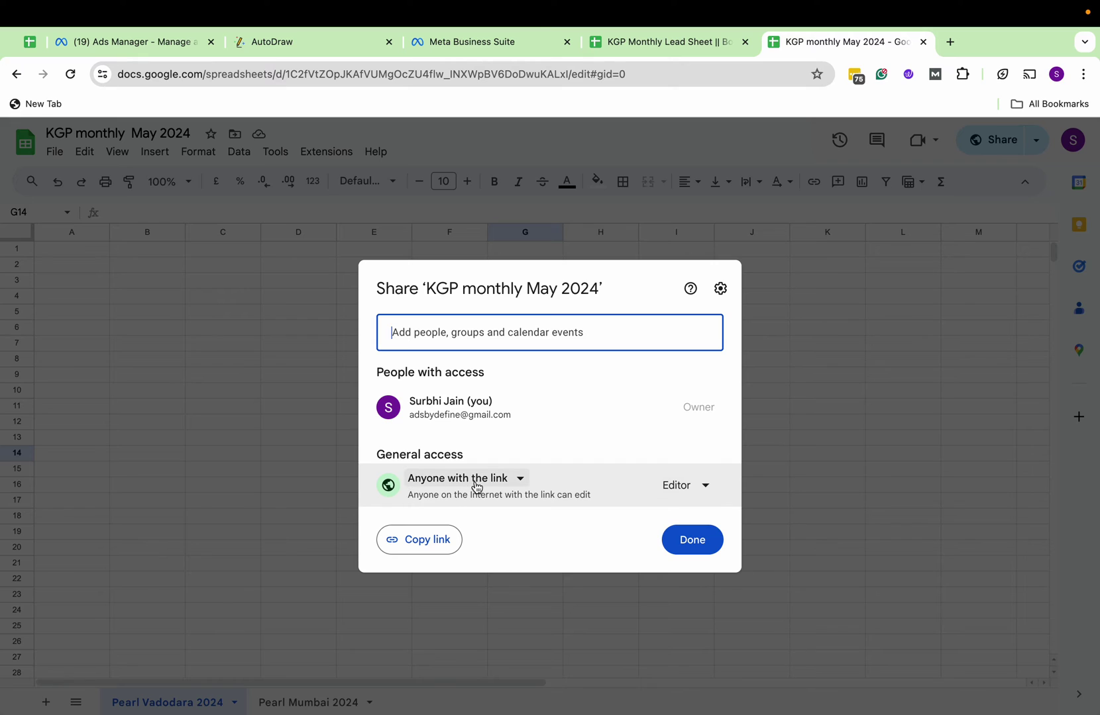
left_click(416, 558)
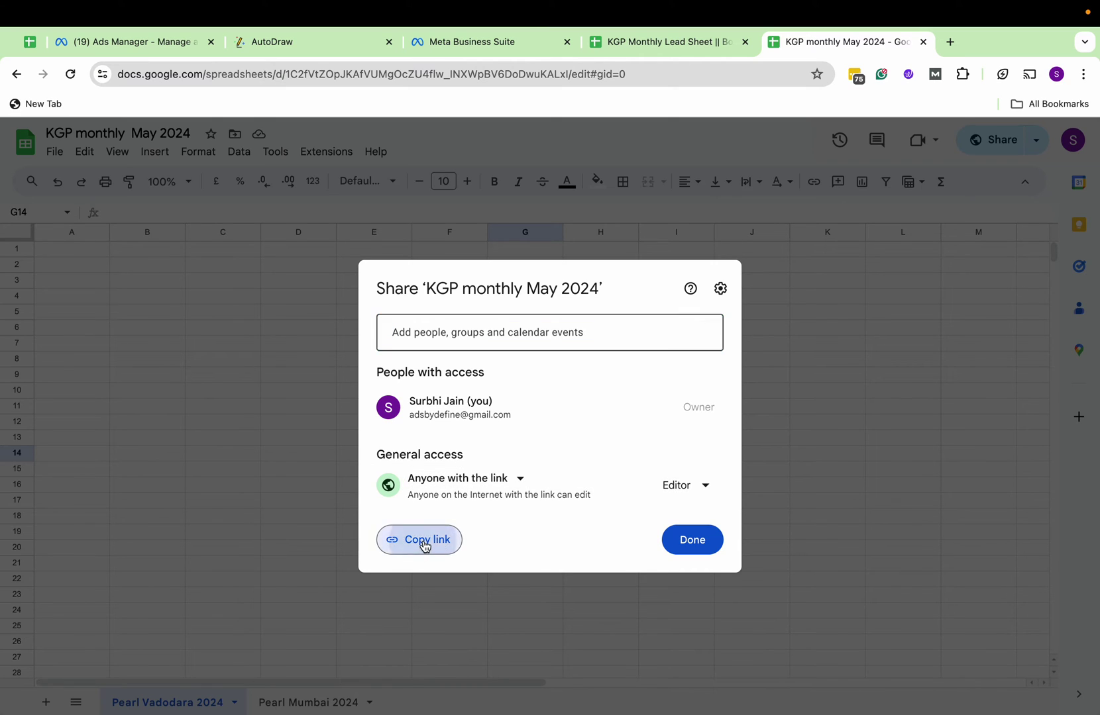
left_click(698, 541)
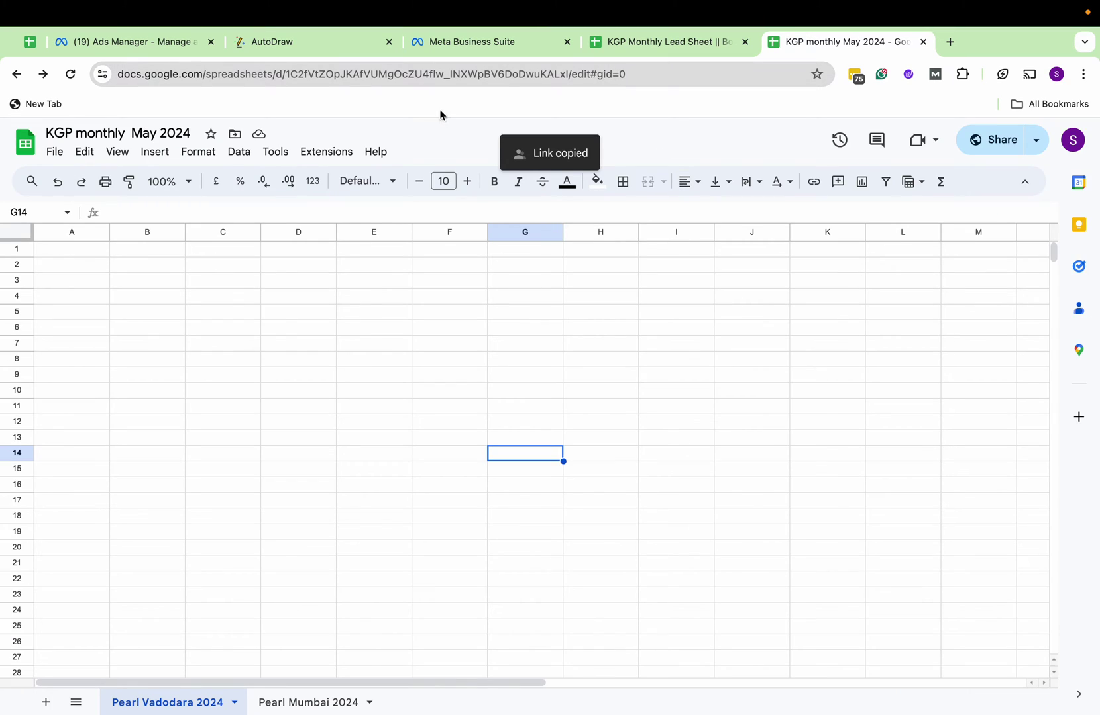
Start a new integration and submit the pasted spreadsheet URL
left_click(270, 43)
left_click(437, 42)
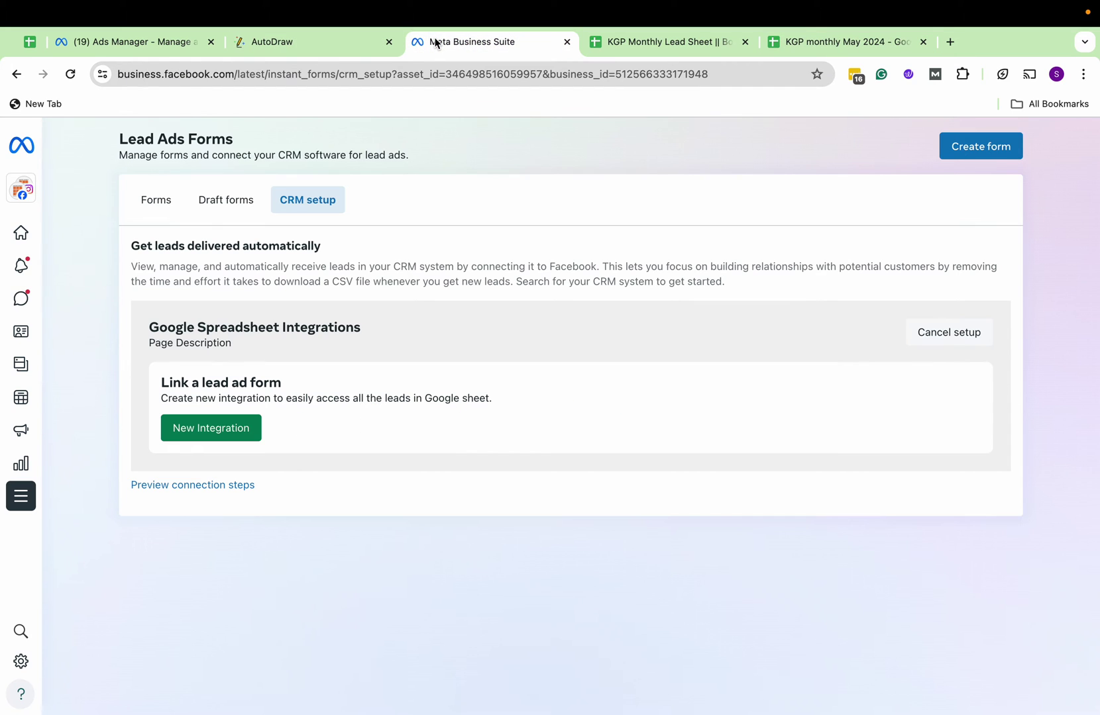
left_click(198, 429)
left_click(515, 383)
key("super+v")
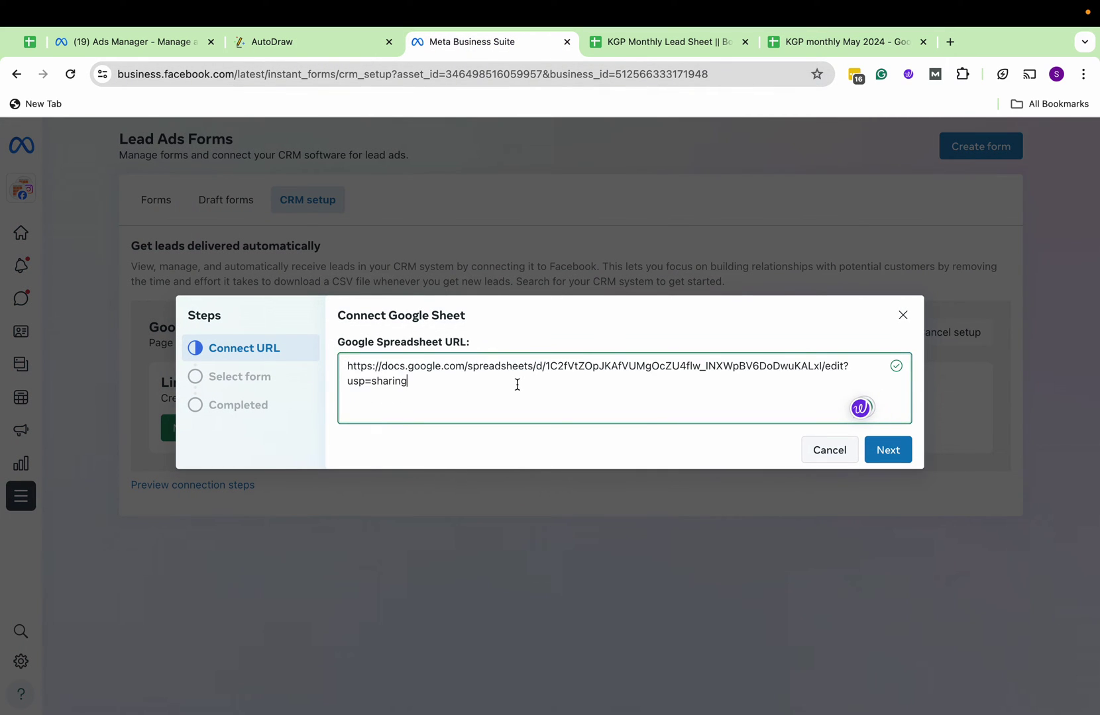
left_click(888, 450)
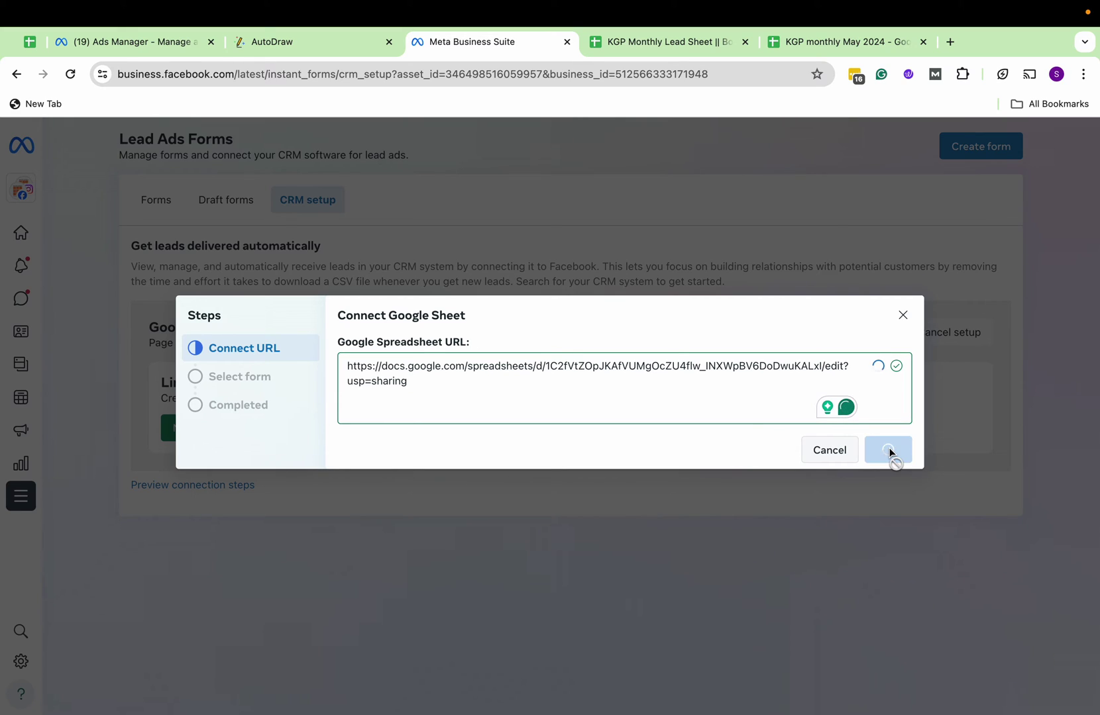
Choose 'Pearl Mumbai 2024' as the worksheet
left_click(691, 367)
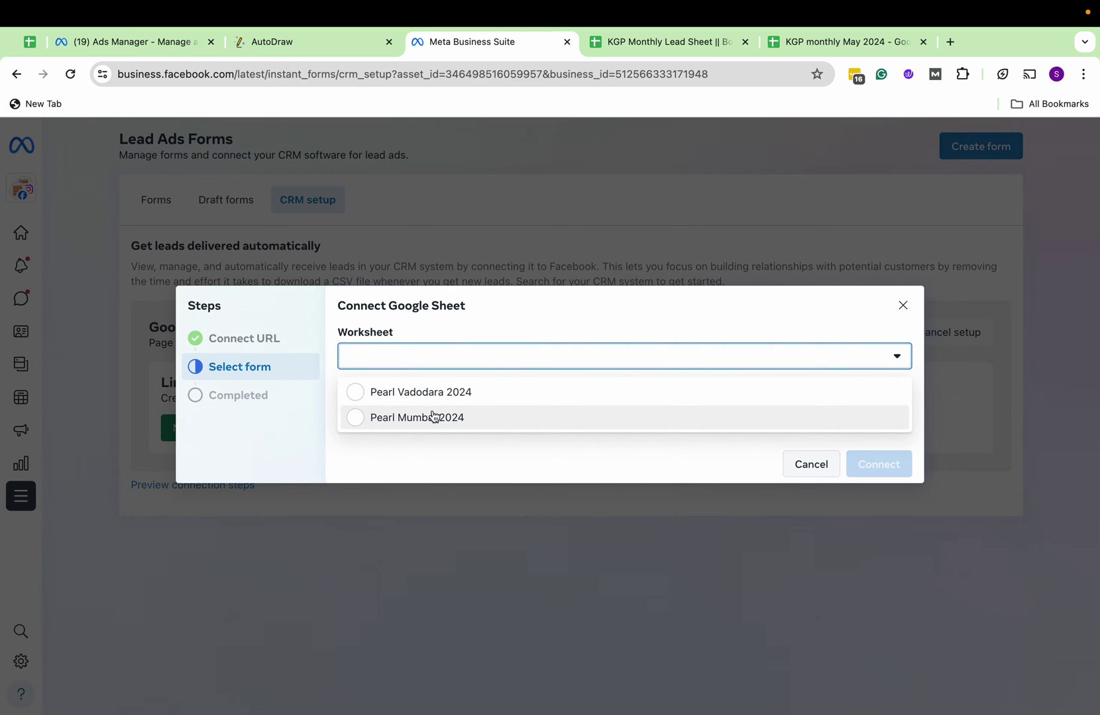
left_click(358, 418)
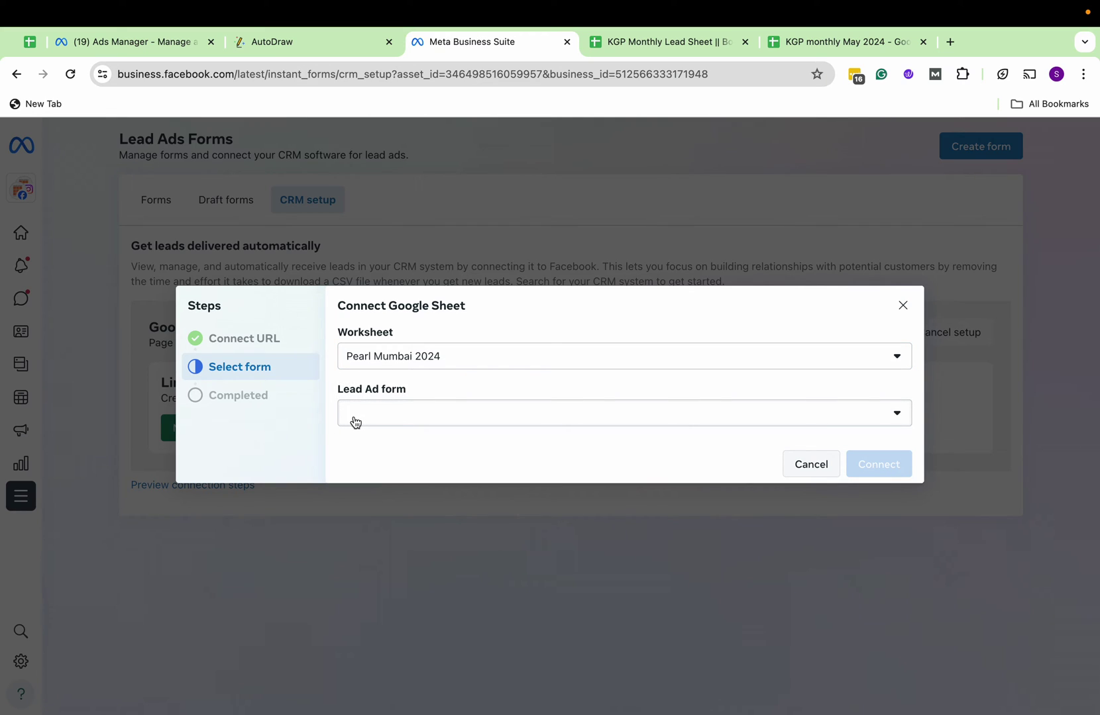
left_click(379, 422)
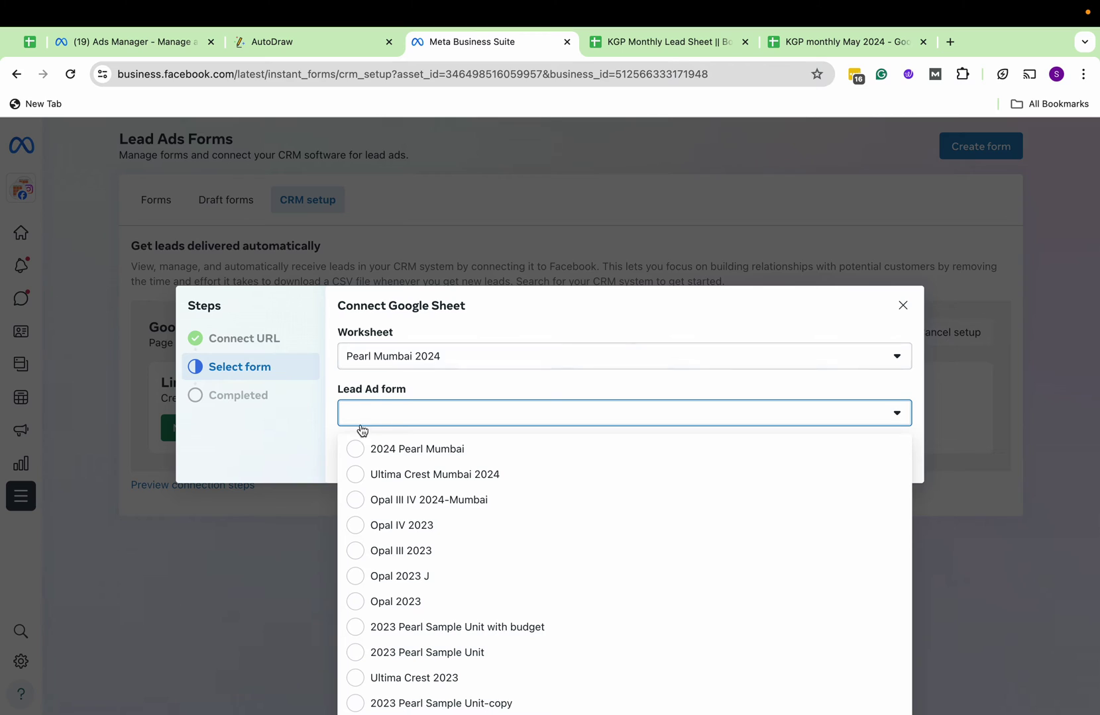
Select the '2024 Pearl Mumbai' form, enable syncing existing leads, and connect
left_click(355, 449)
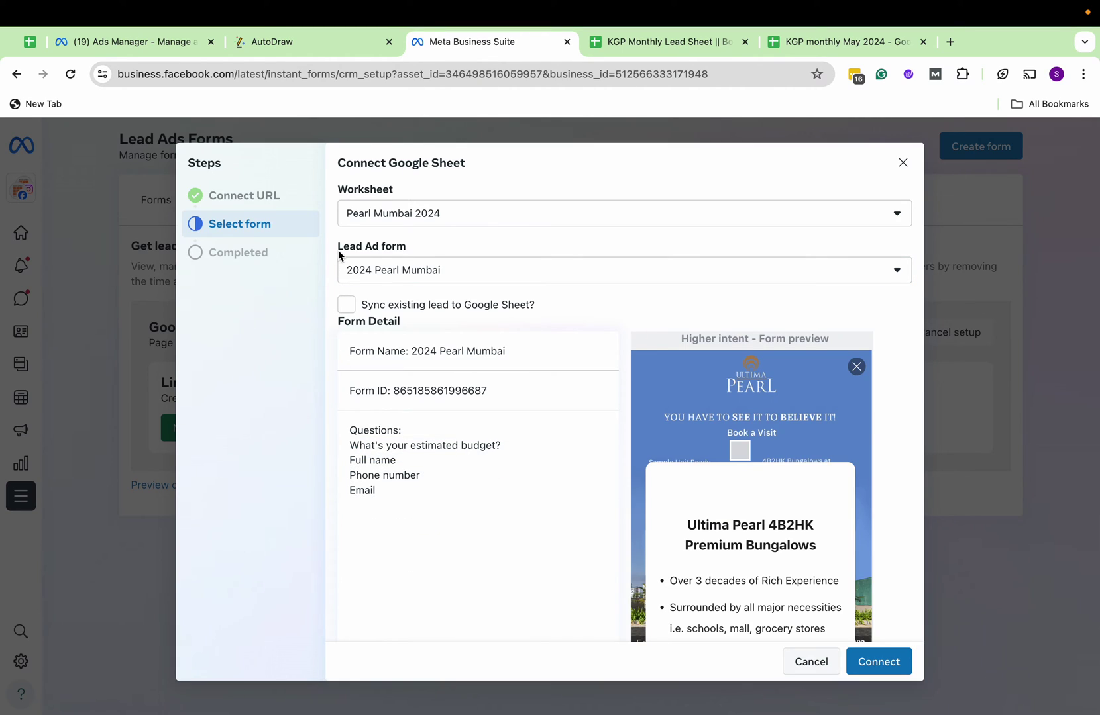
scroll(696, 482, "down", 3)
left_click(345, 311)
scroll(459, 452, "down", 2)
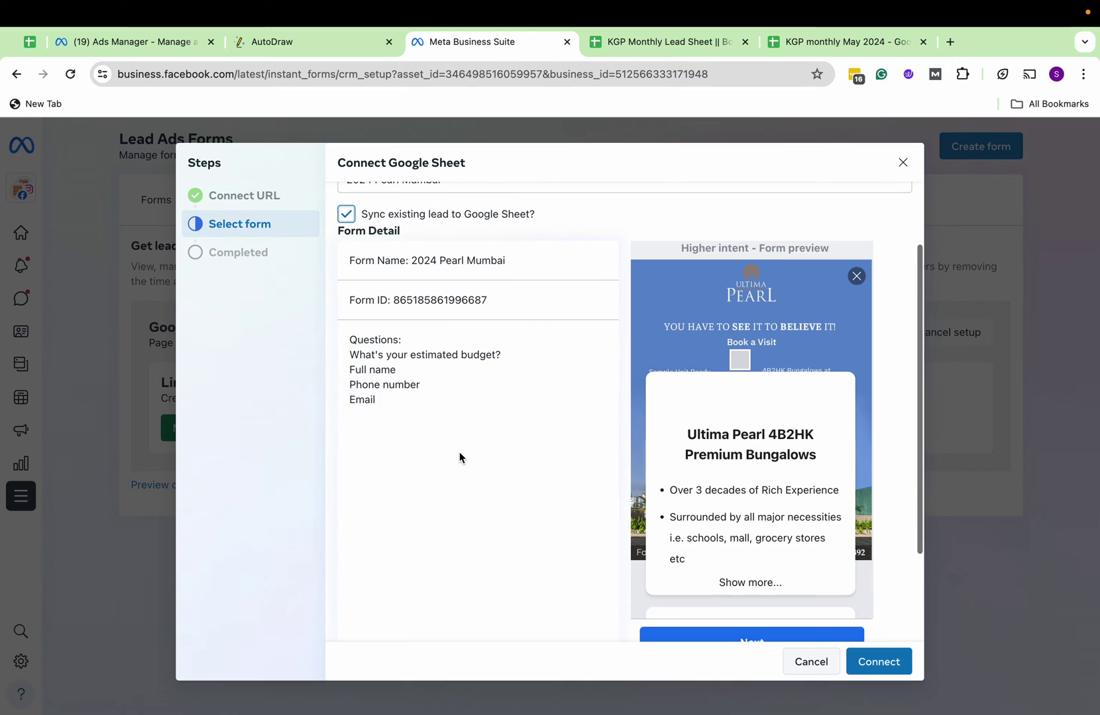
left_click(879, 663)
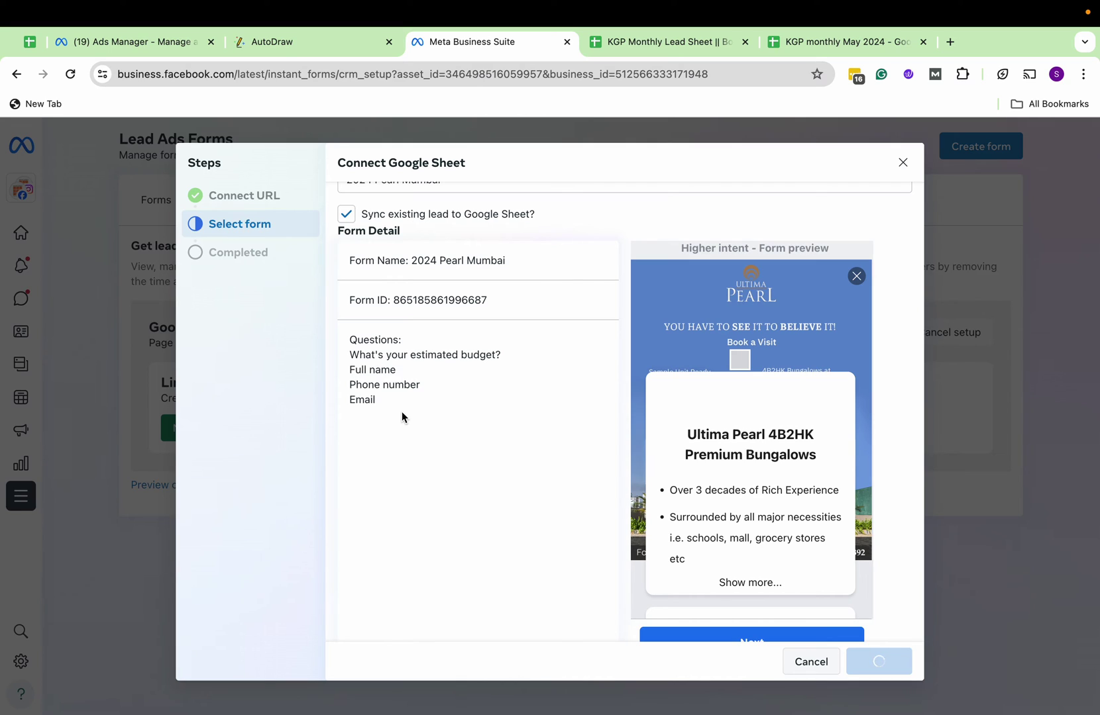
Scroll through the '2024 Pearl Mumbai' form's four questions while the connection processes
scroll(402, 411, "up", 2)
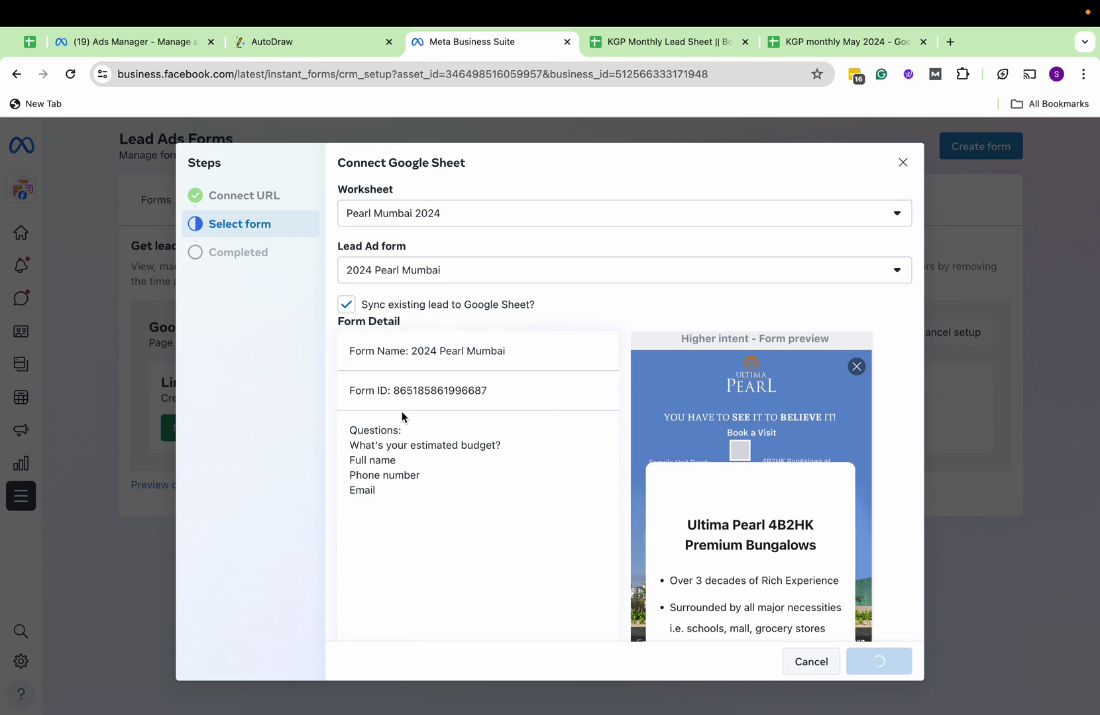
scroll(549, 556, "down", 3)
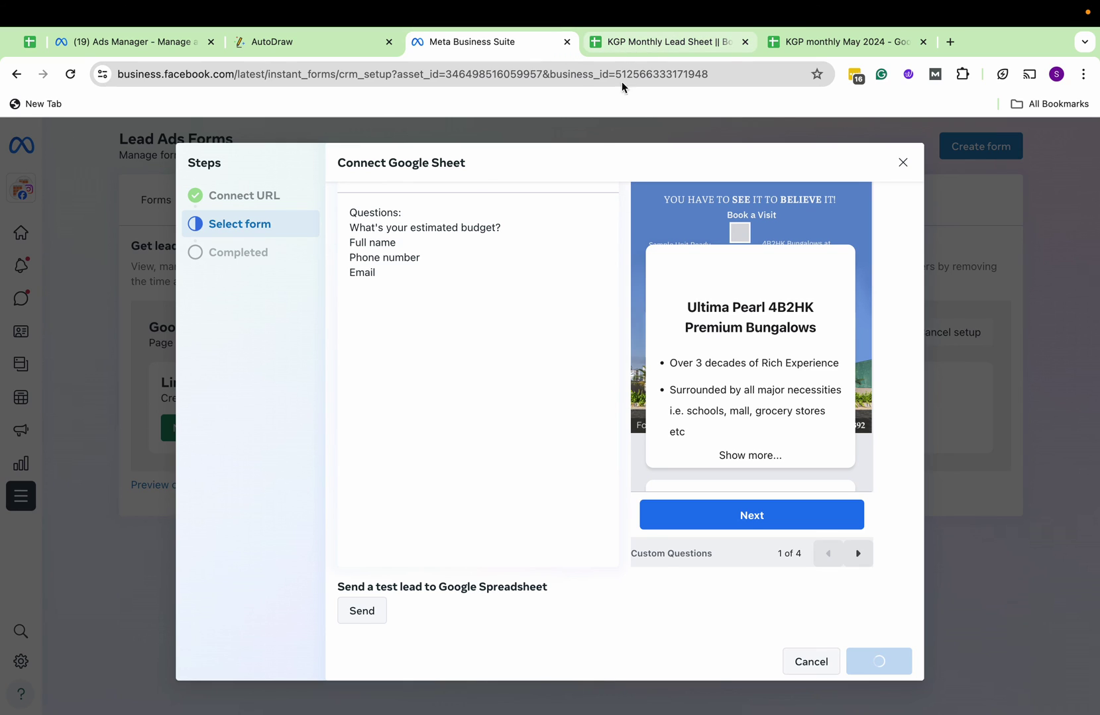
scroll(588, 556, "up", 5)
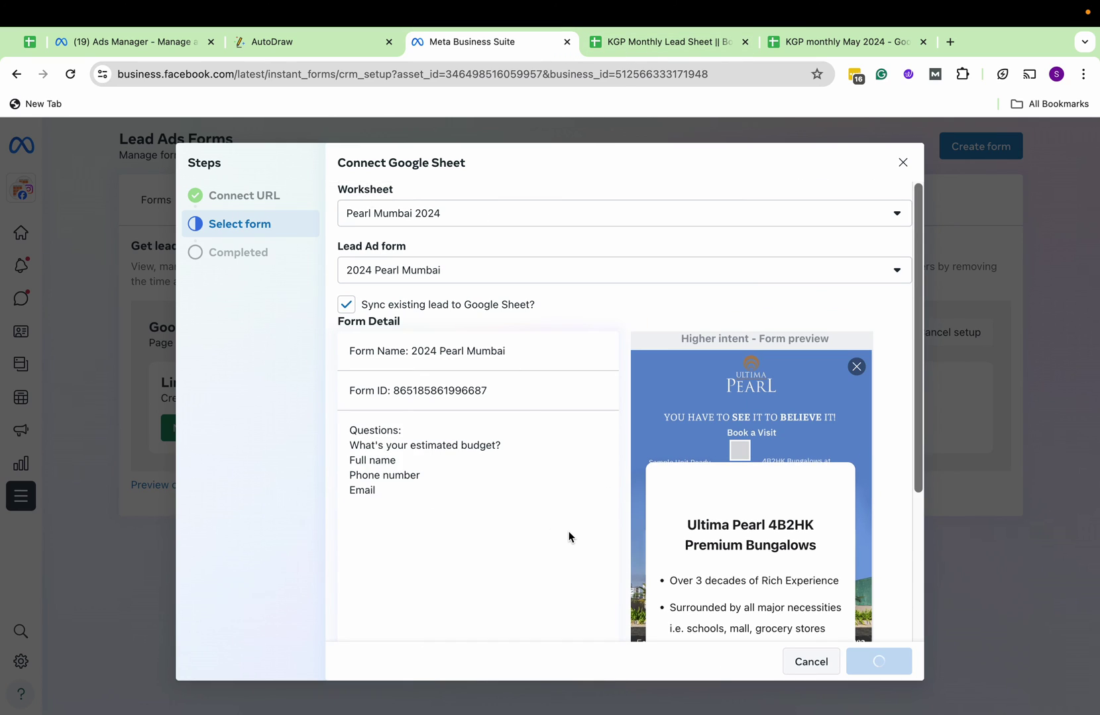
scroll(569, 531, "down", 1)
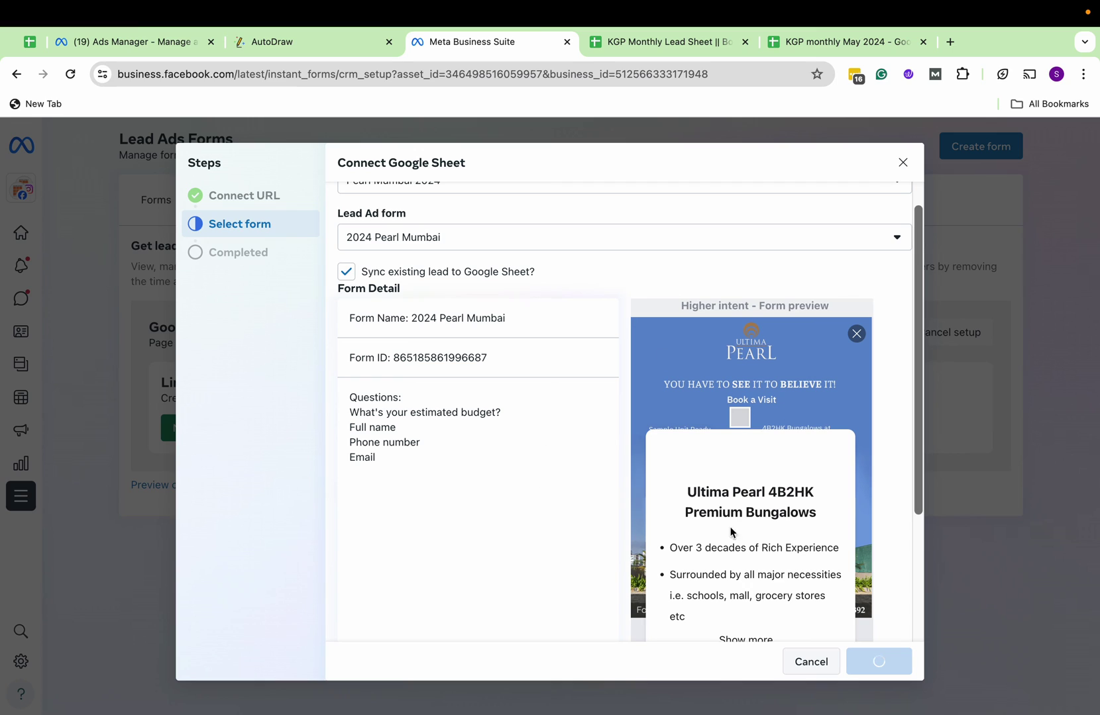
scroll(494, 451, "down", 3)
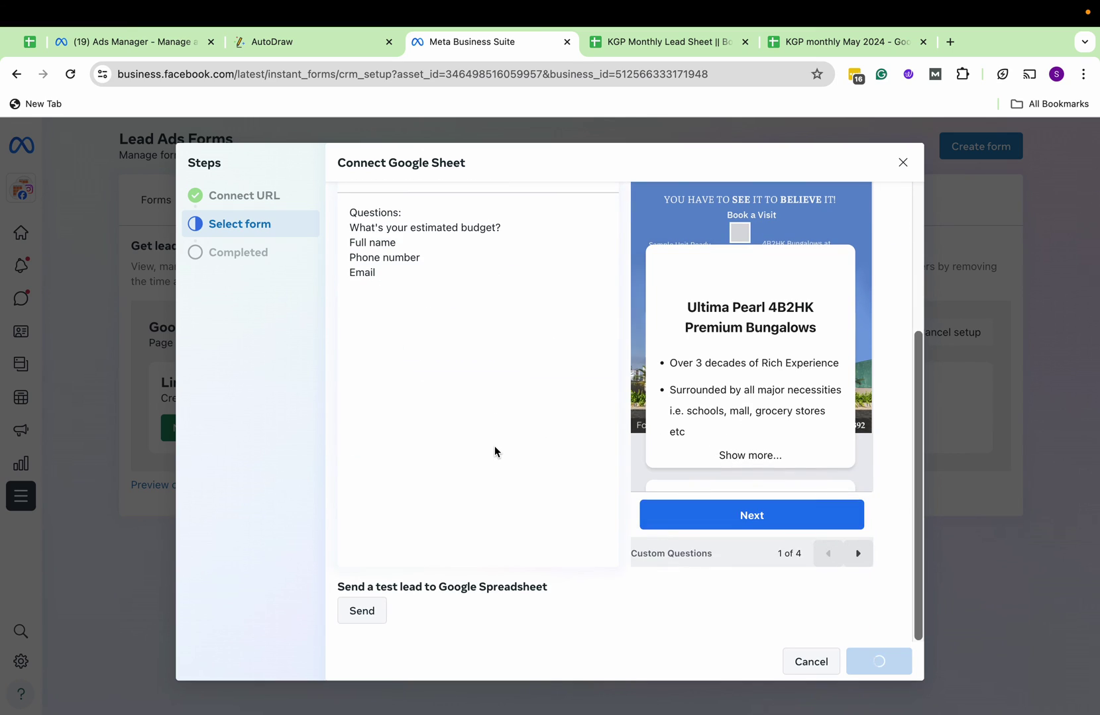
scroll(494, 451, "up", 4)
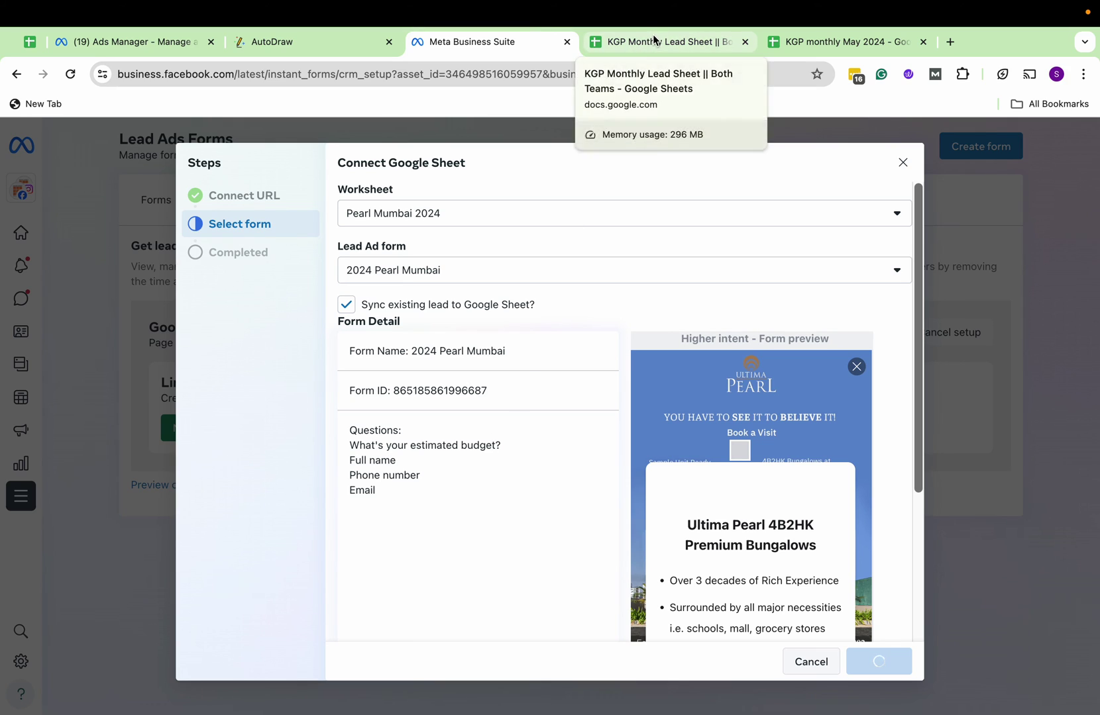
Open the Pearl Mumbai 2024 sheet of 'KGP monthly May 2024' and scan the synced leads
left_click(849, 42)
left_click(298, 702)
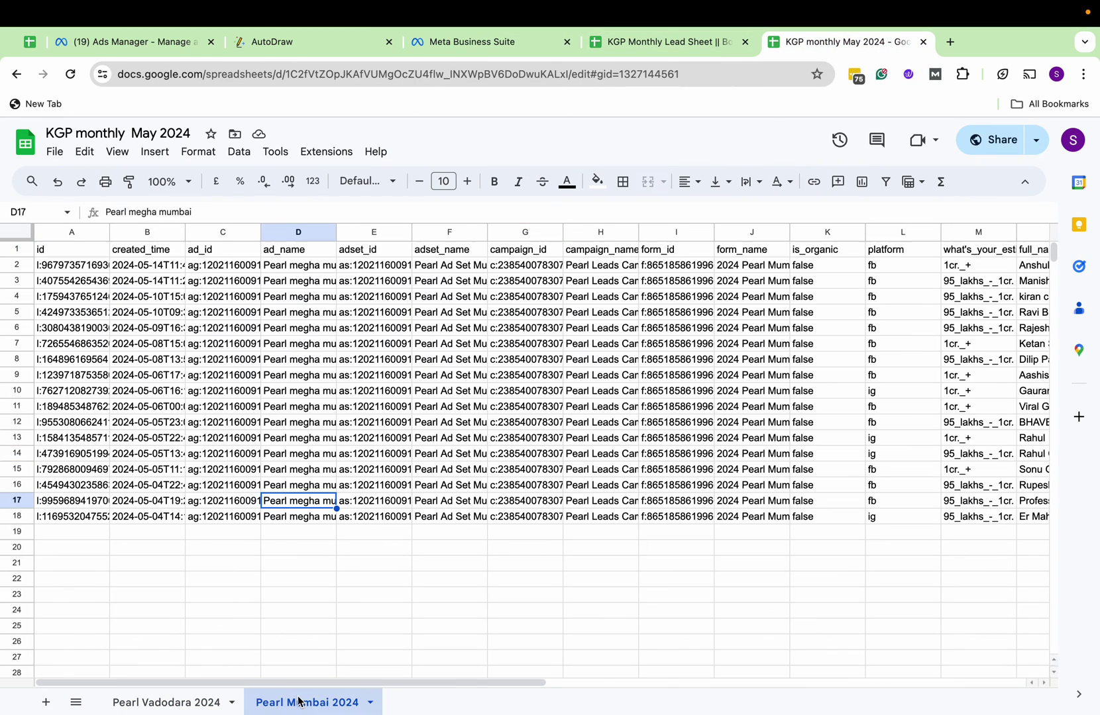
scroll(641, 495, "right", 2)
scroll(518, 455, "right", 2)
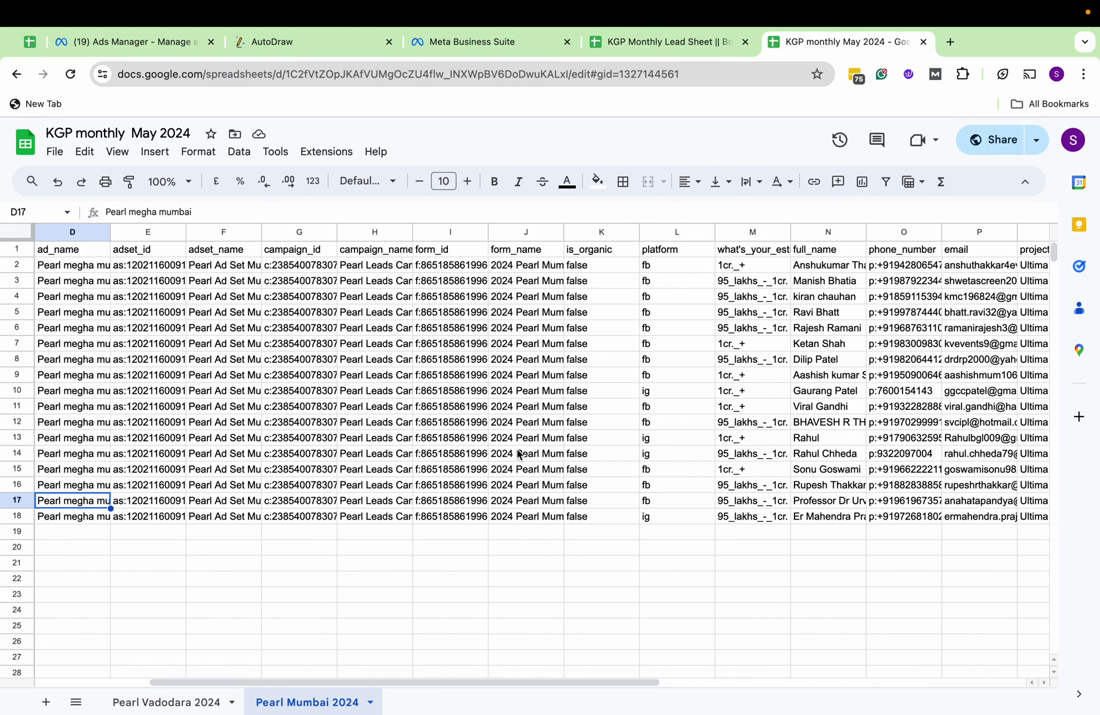
scroll(518, 456, "left", 4)
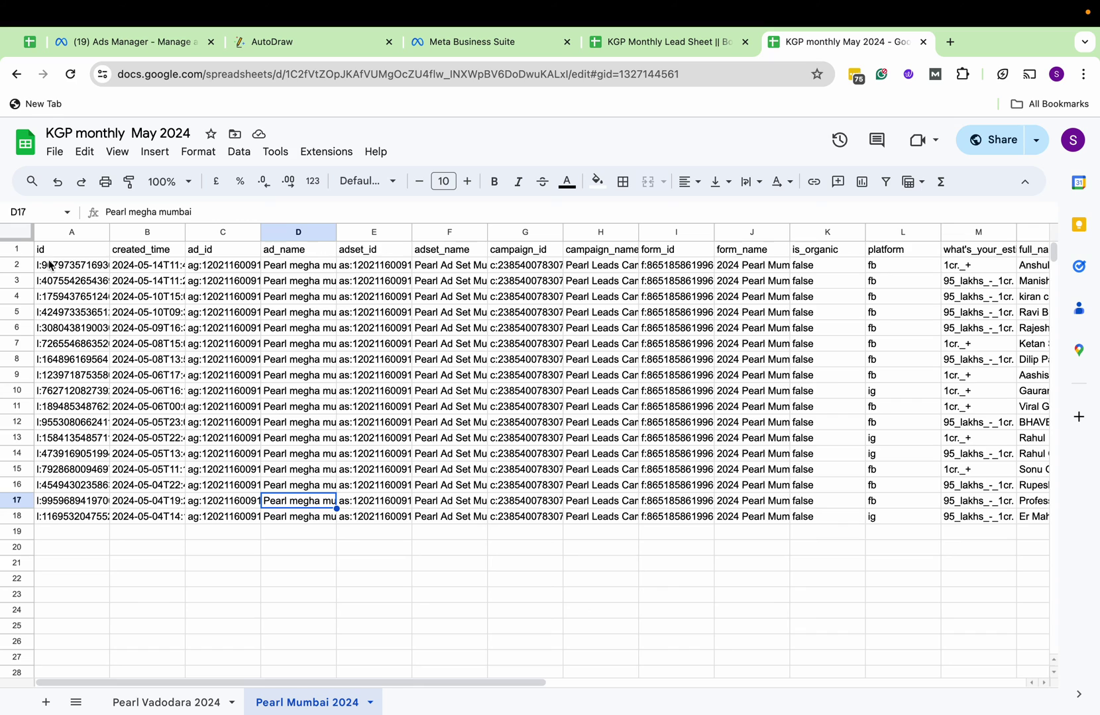
scroll(680, 316, "right", 1)
scroll(681, 317, "right", 6)
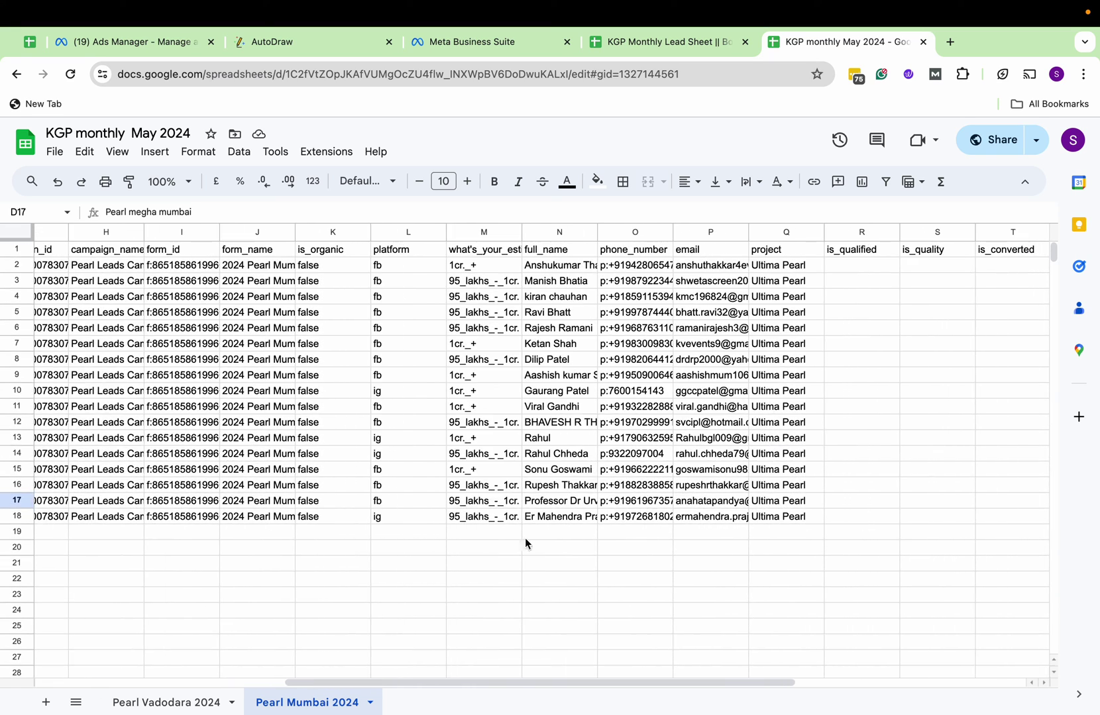
scroll(369, 550, "left", 7)
scroll(737, 542, "right", 4)
scroll(969, 523, "right", 2)
scroll(855, 292, "right", 2)
Widen the full_name column so lead names show fully
left_click(798, 363)
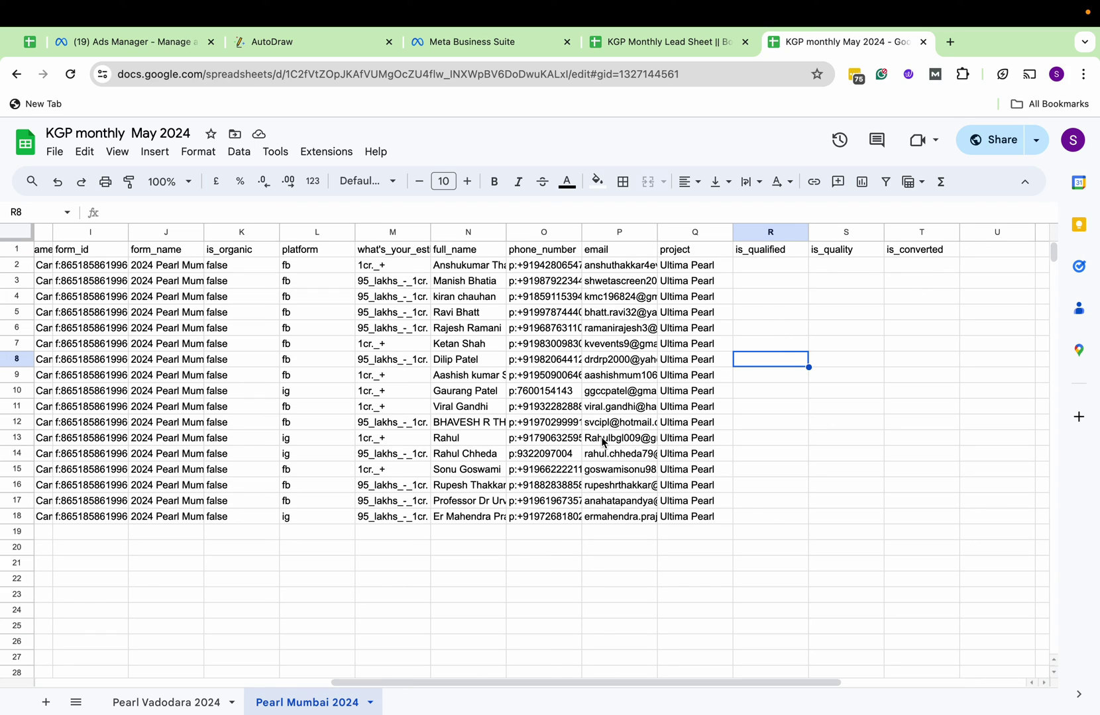
left_click(351, 577)
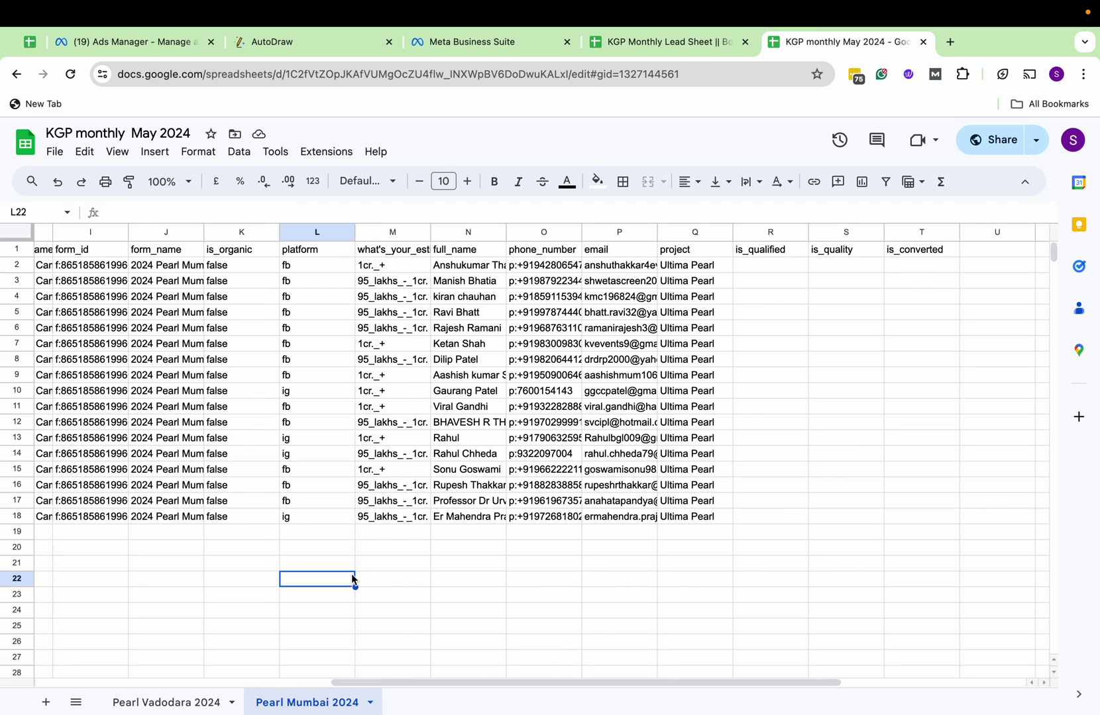
left_click_drag(506, 232, 562, 232)
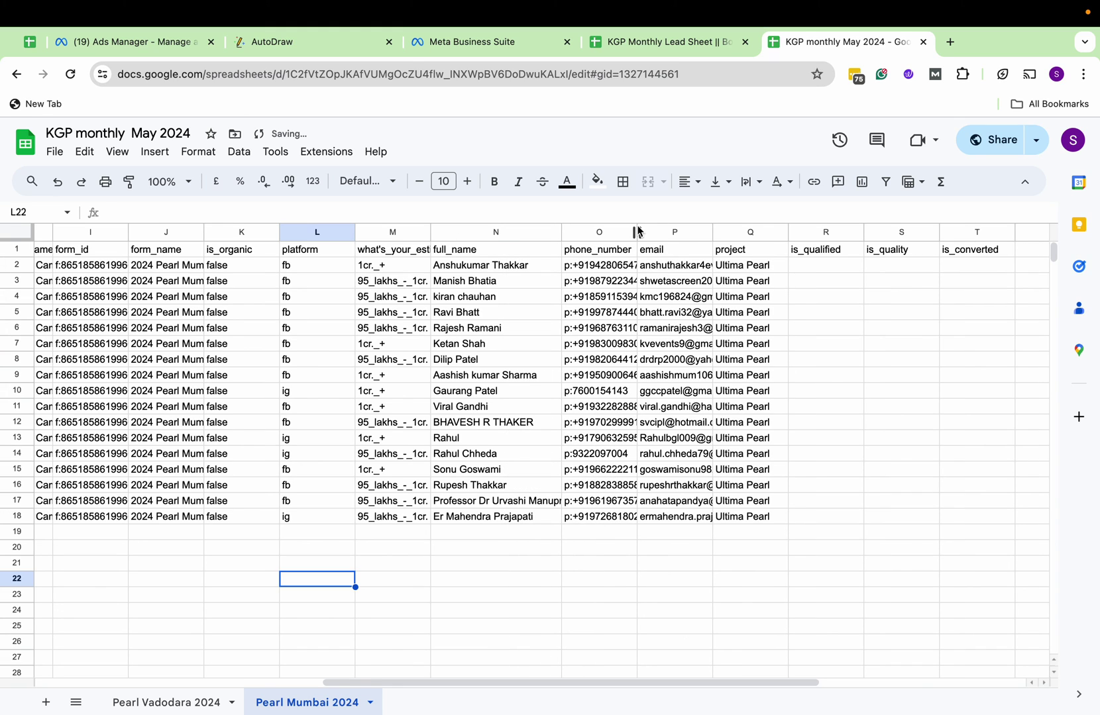
left_click_drag(633, 230, 675, 225)
left_click(435, 536)
left_click(153, 700)
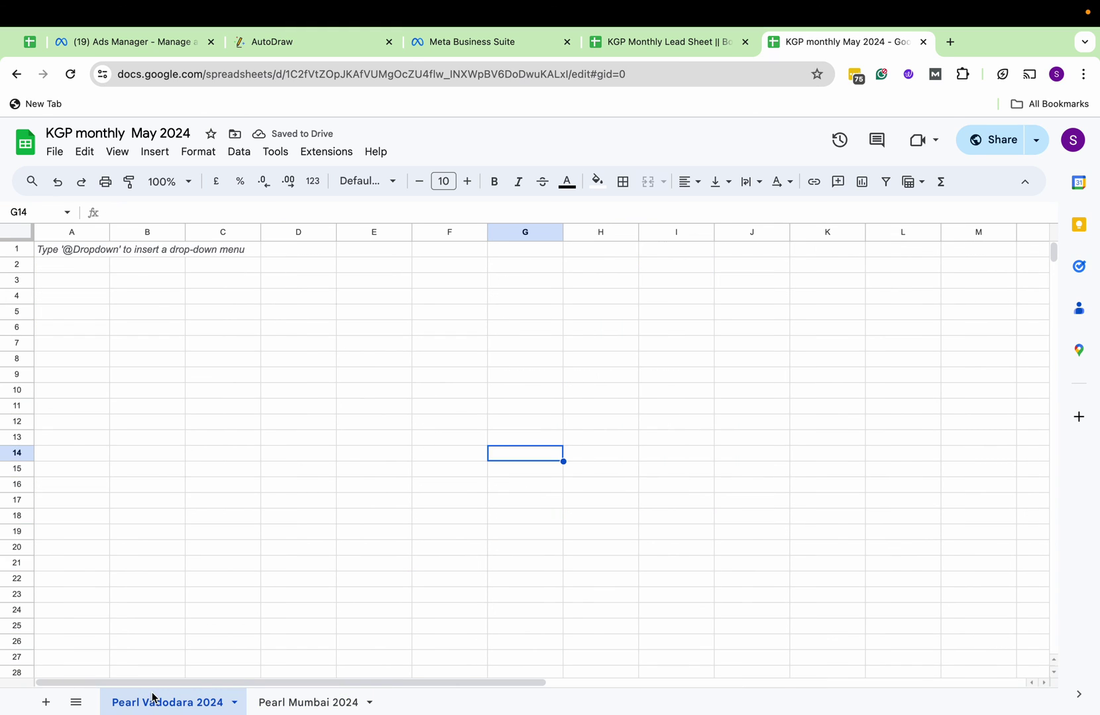
left_click(361, 692)
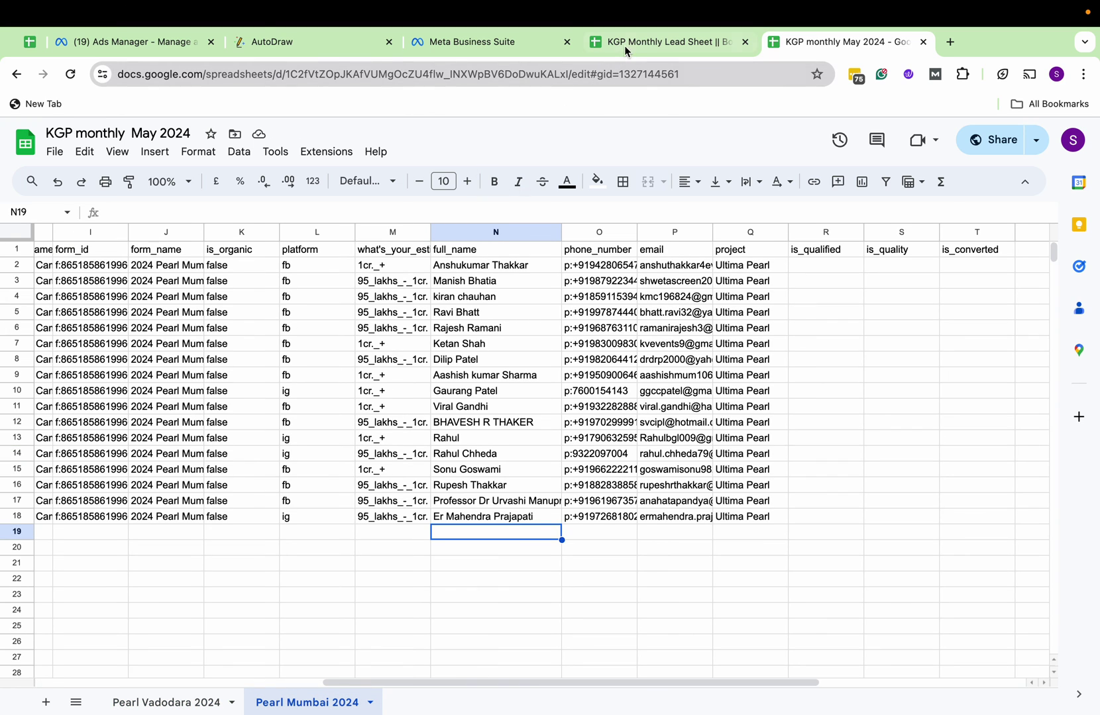
left_click(464, 42)
Cancel the pending connection and start a new integration with the pasted spreadsheet URL
scroll(799, 530, "down", 3)
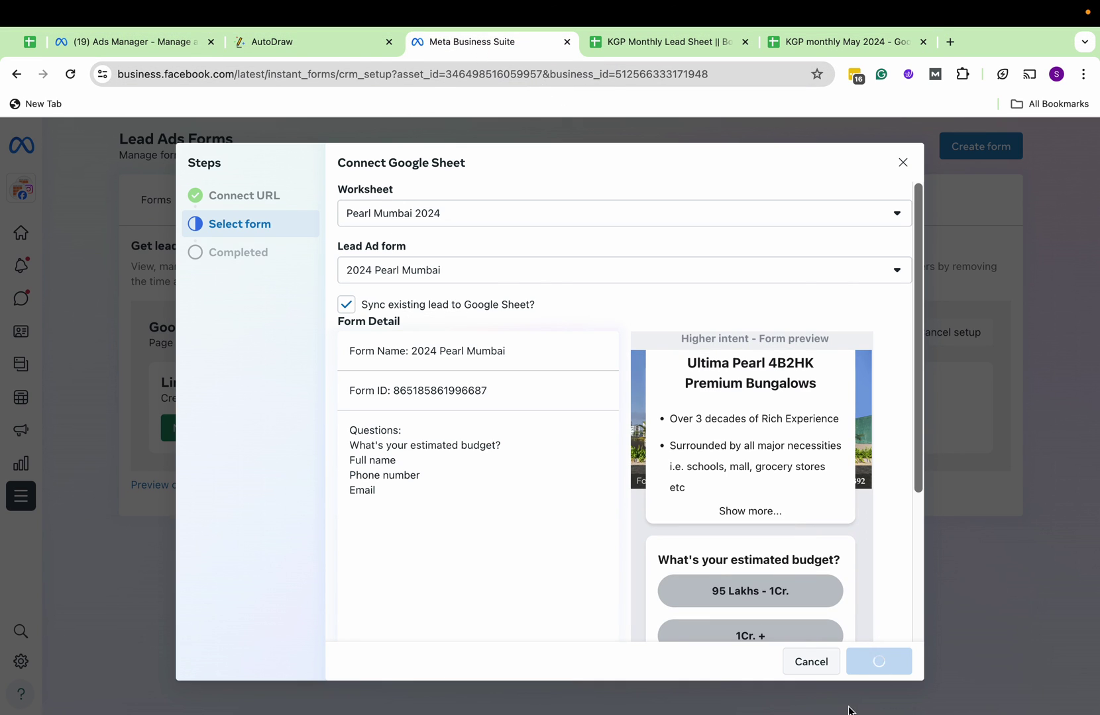
left_click(805, 662)
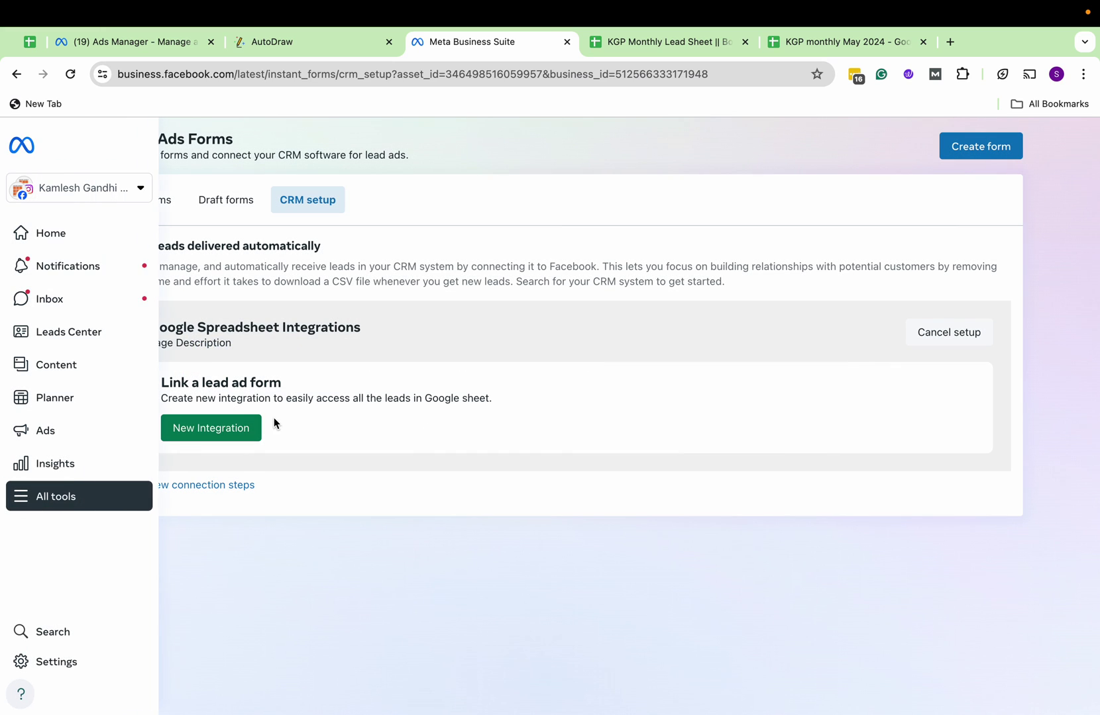
left_click(233, 432)
left_click(482, 396)
key("cmd+v")
left_click(887, 450)
Link worksheet 'Pearl Mumbai 2024' to the '2024 Pearl Mumbai' form and create the connection
left_click(435, 353)
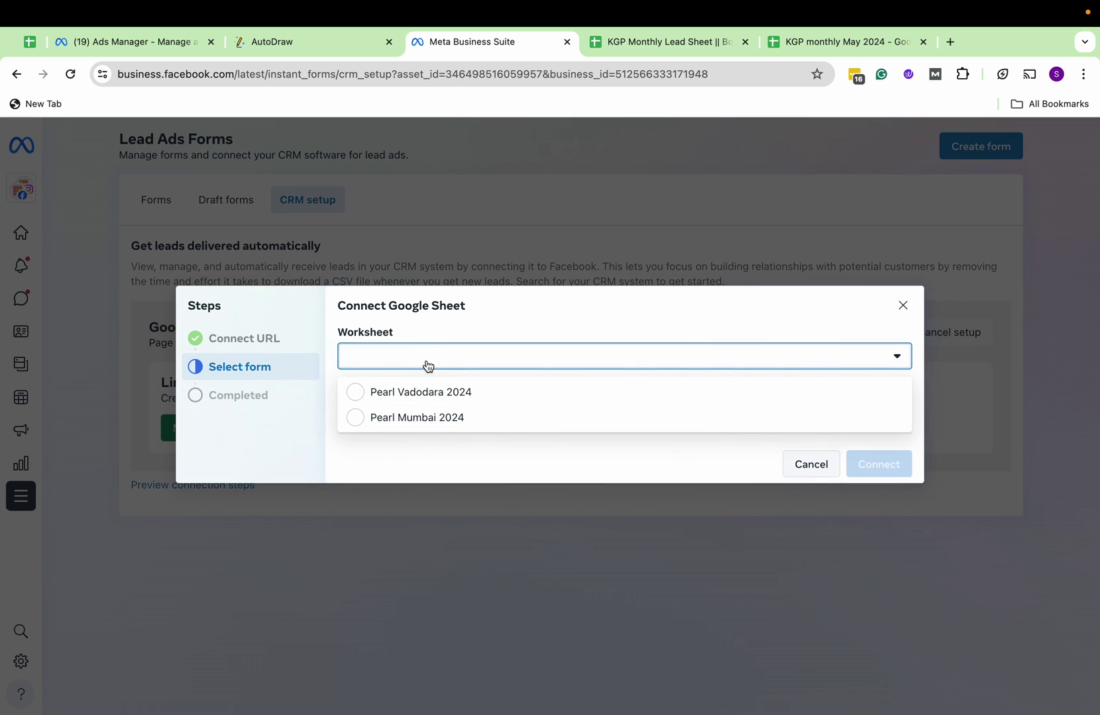
left_click(422, 417)
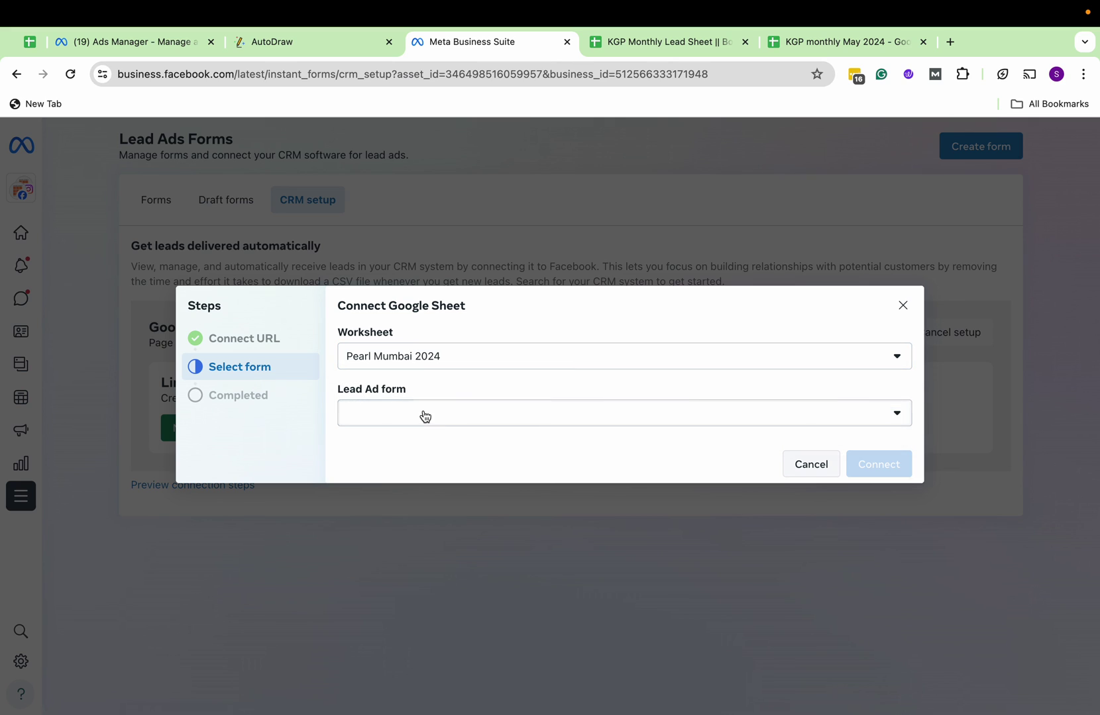
left_click(423, 413)
left_click(416, 450)
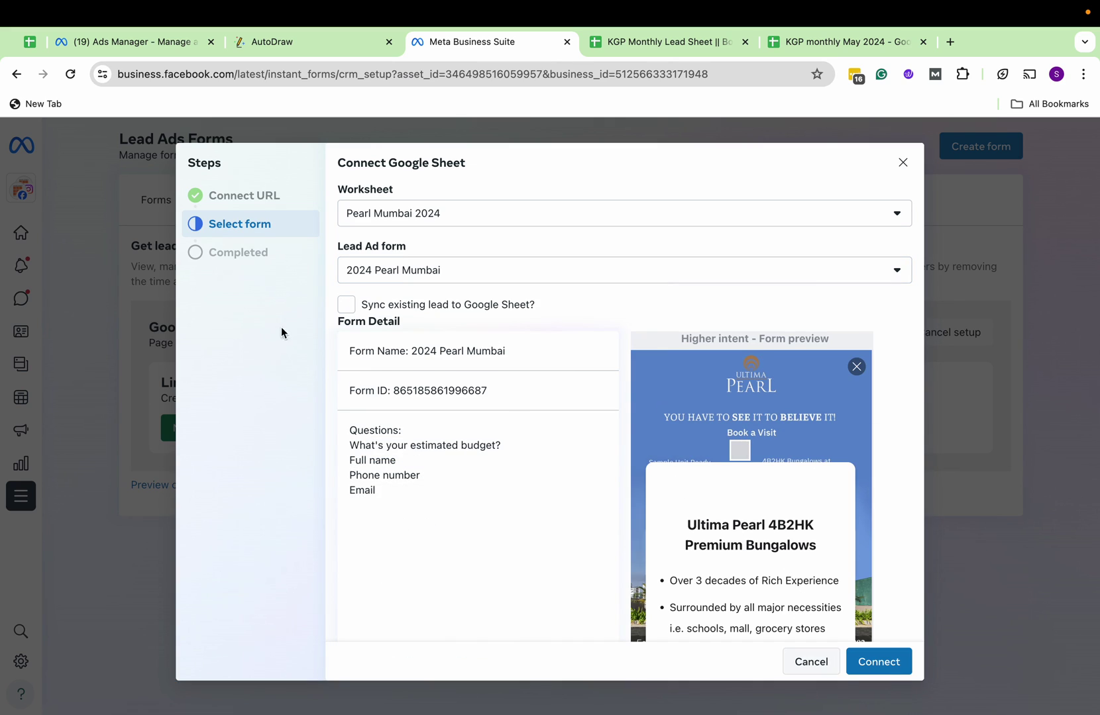
scroll(759, 520, "down", 1)
scroll(760, 520, "down", 3)
left_click(894, 664)
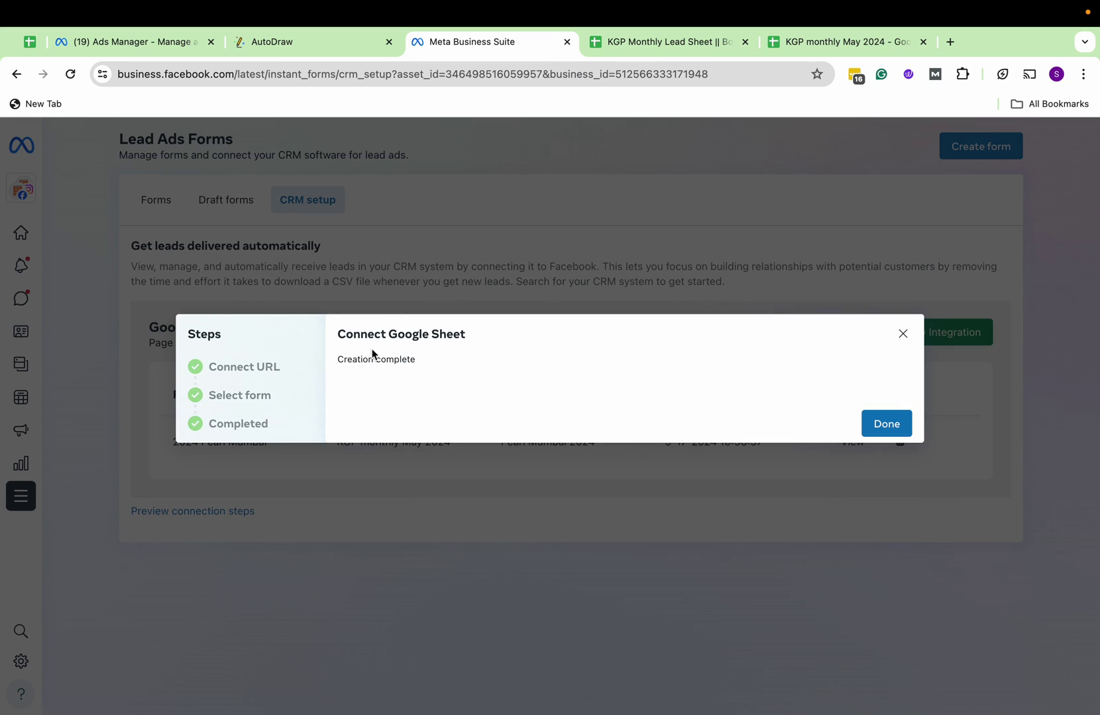
left_click(886, 426)
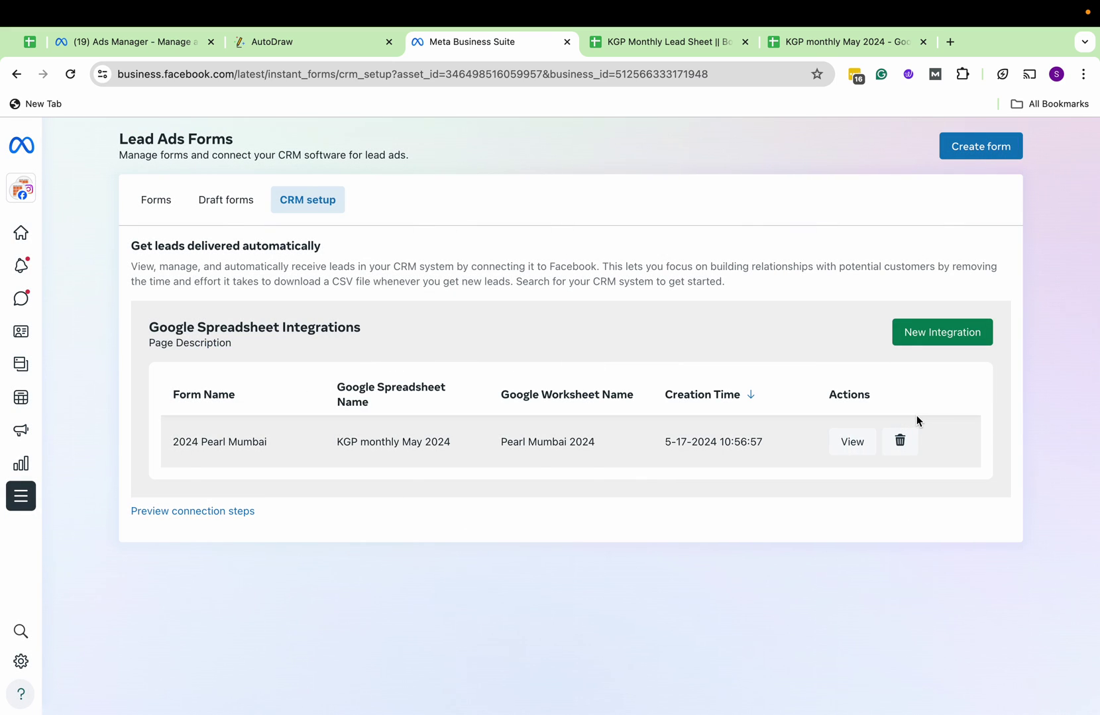
Review the 17 synced leads in the 'KGP monthly May 2024' spreadsheet
left_click(850, 44)
left_click(627, 516)
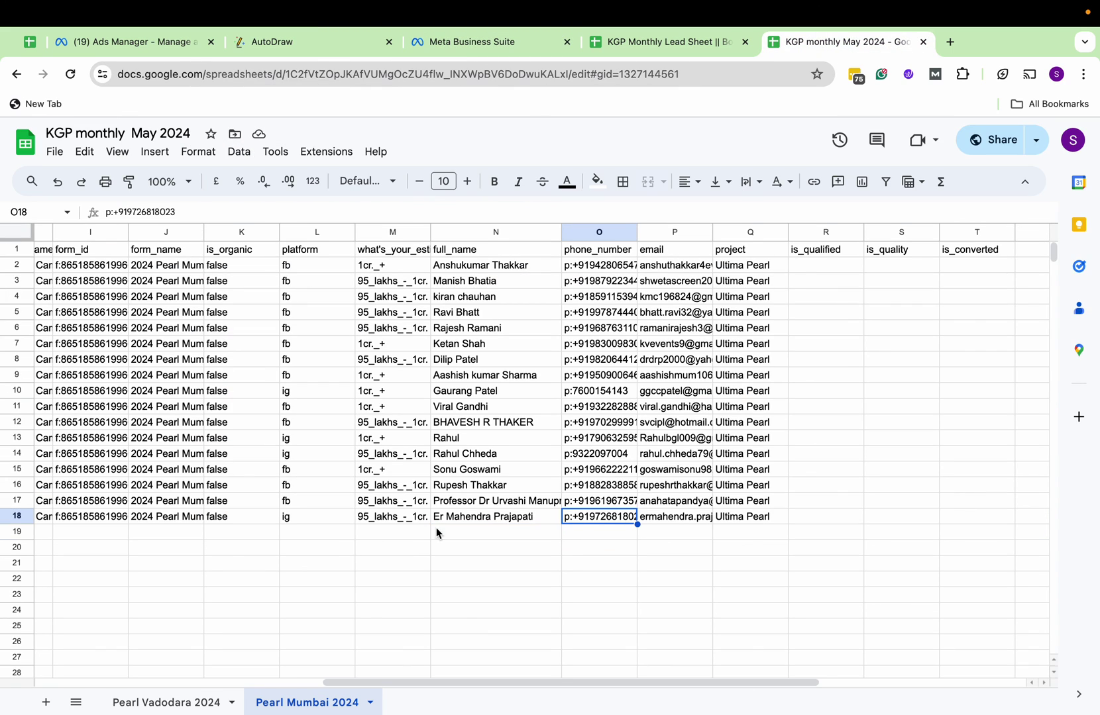
scroll(189, 556, "left", 5)
scroll(188, 557, "left", 2)
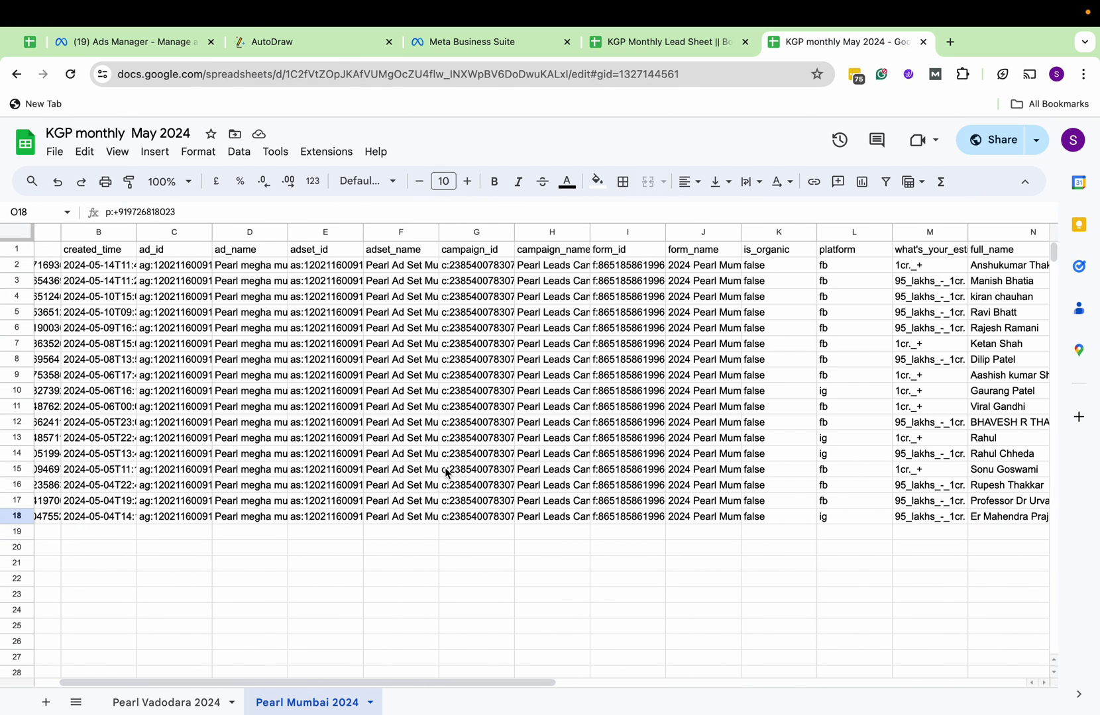
mouse_move(589, 2)
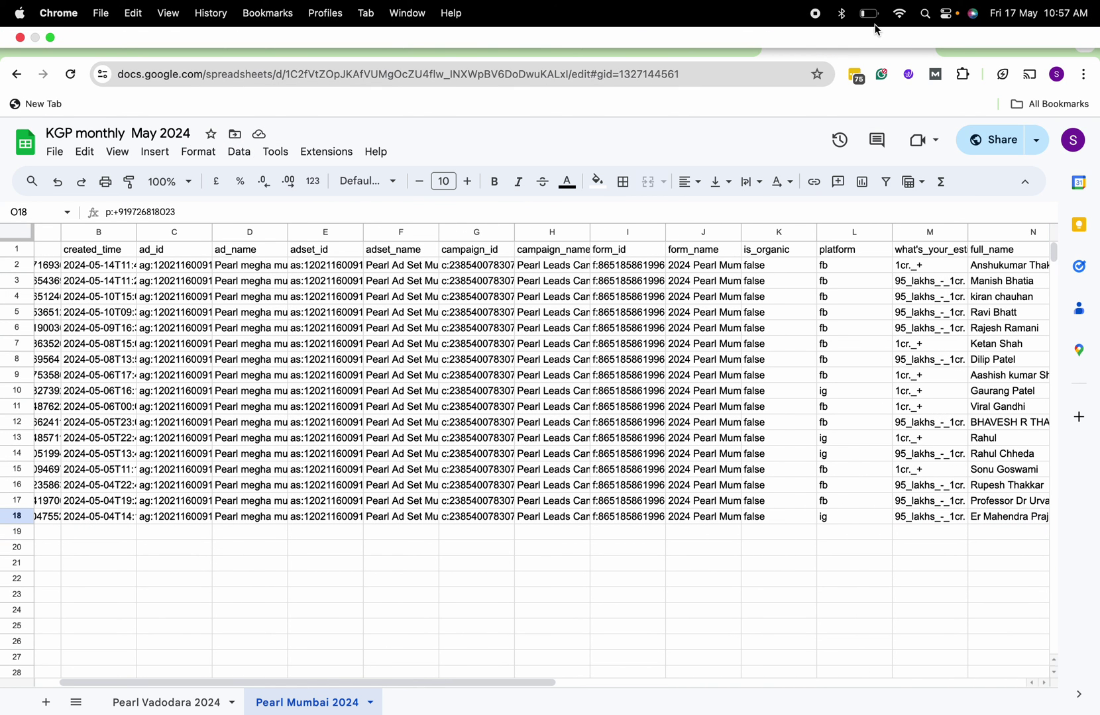